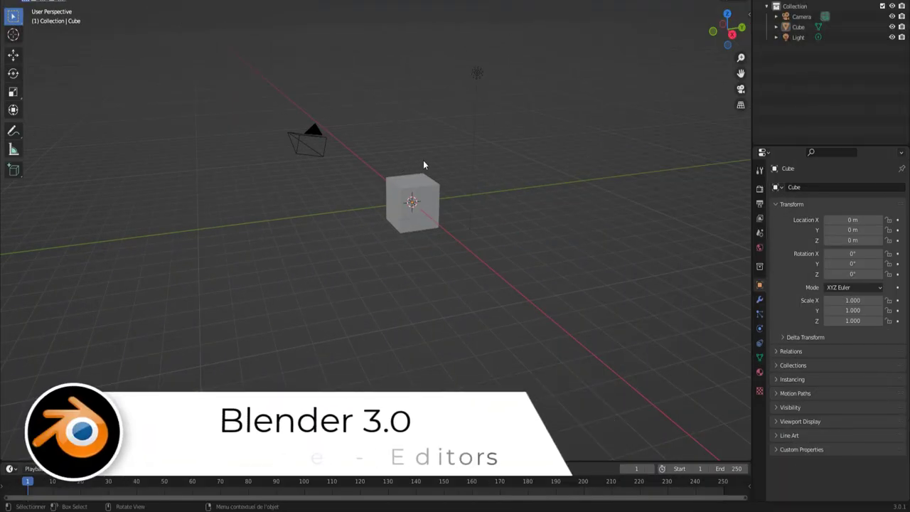
Step: Load more of the author's tutorial cards on tuto.com, scroll to the bottom, then back to the top
mouse_move(423, 164)
middle_mouse_down()
mouse_move(451, 147)
mouse_move(431, 186)
middle_mouse_up()
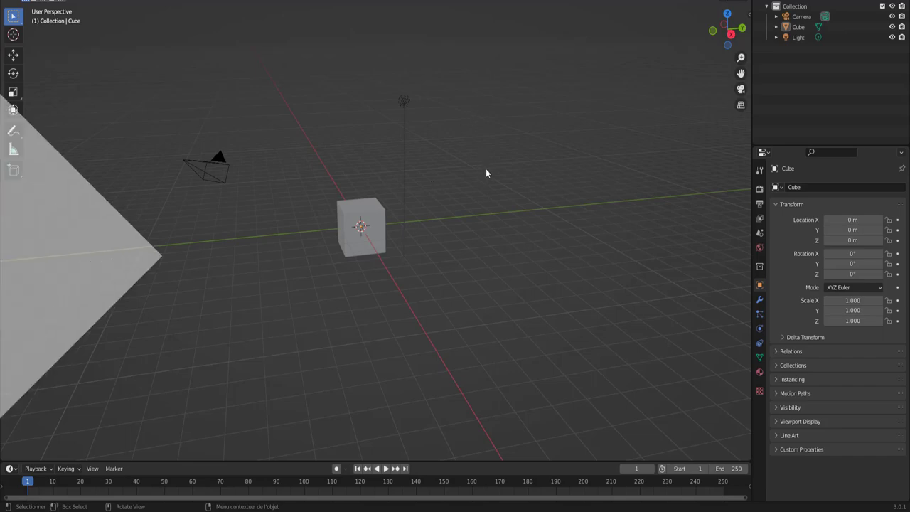
scroll(634, 140, "down", 3)
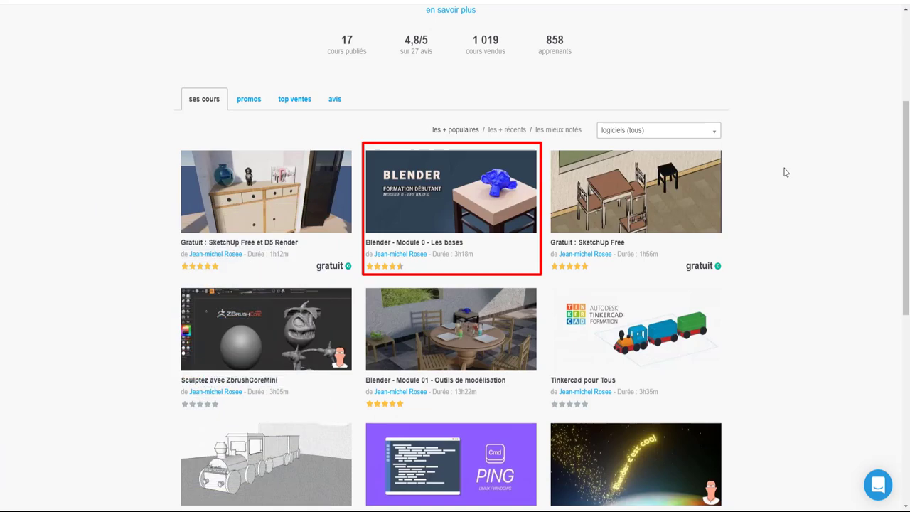
scroll(767, 178, "down", 2)
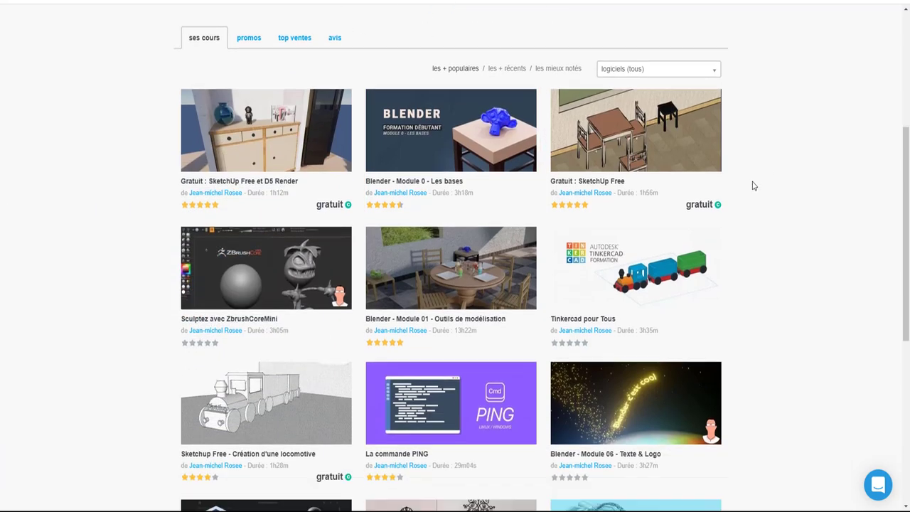
scroll(746, 192, "down", 3)
left_click(467, 447)
scroll(531, 310, "down", 3)
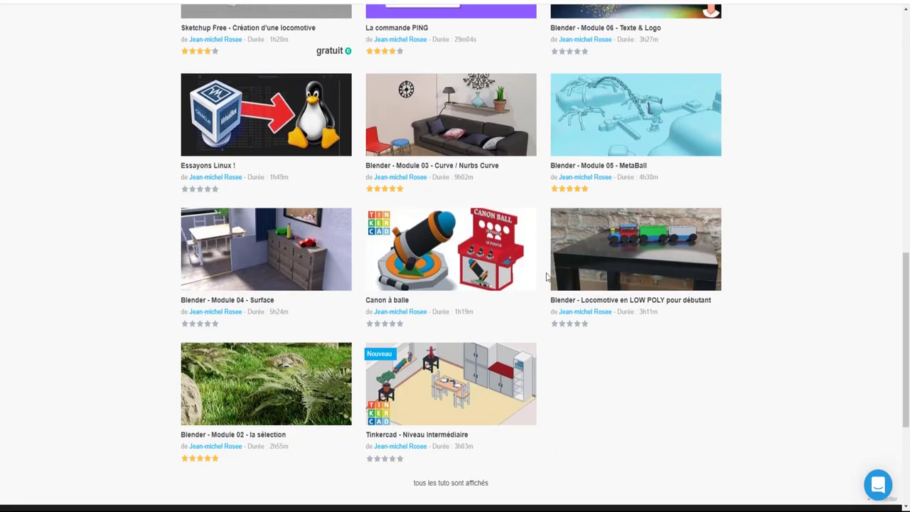
scroll(531, 310, "down", 2)
scroll(711, 249, "up", 6)
scroll(722, 245, "up", 8)
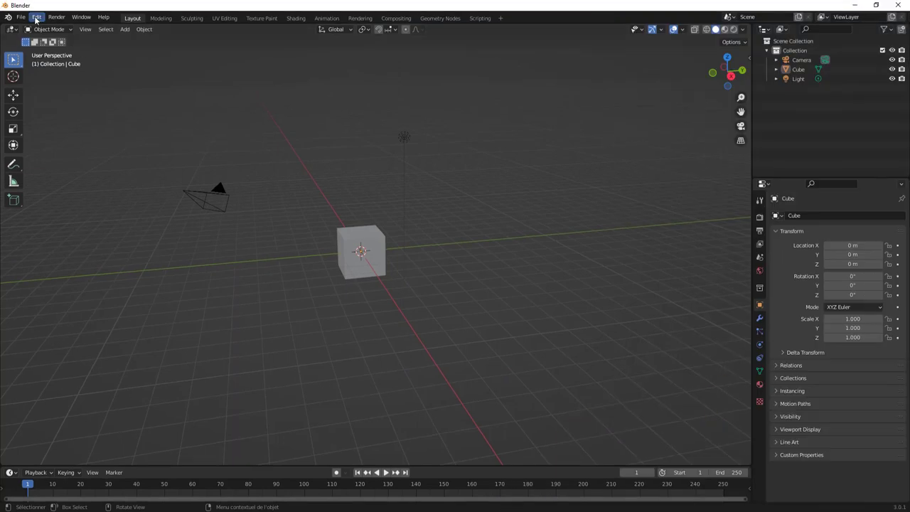
Step: Open Edit > Preferences, then centre and enlarge the window to reveal Text Rendering and Menus
left_click(36, 18)
left_click(61, 164)
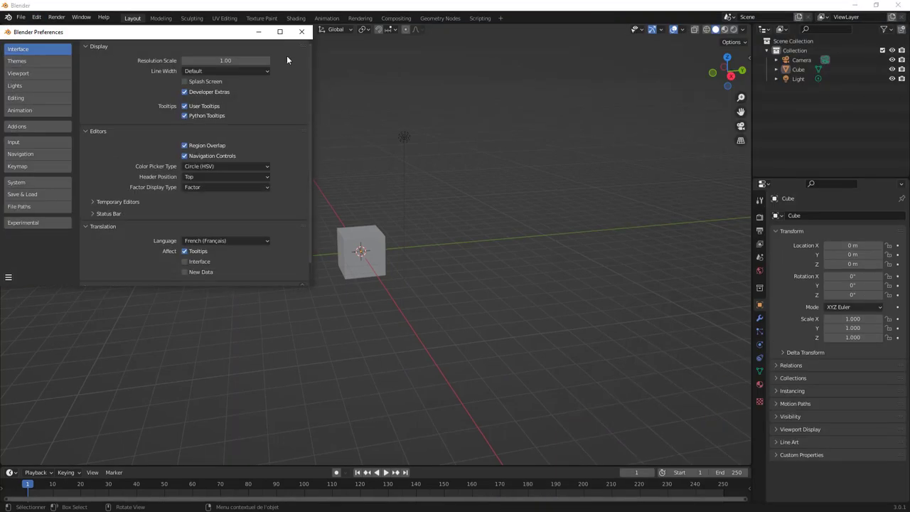
left_click_drag(242, 32, 410, 78)
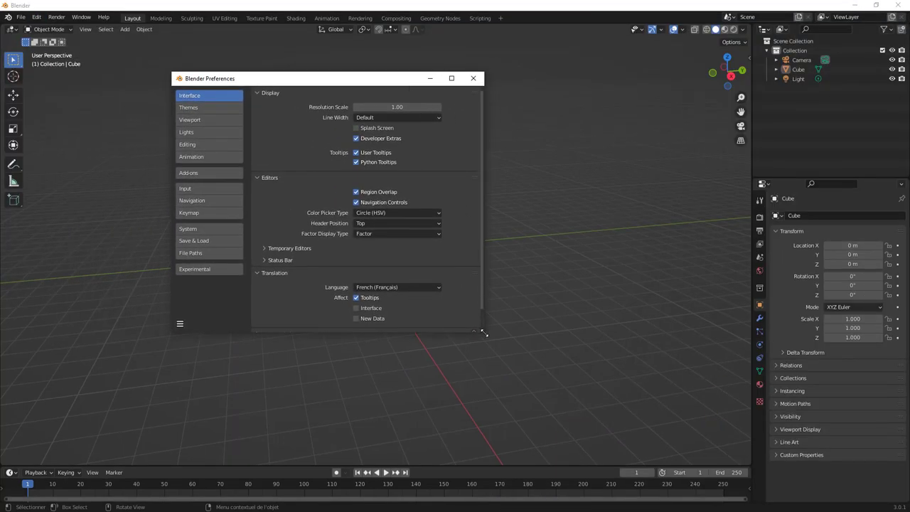
left_click_drag(483, 332, 627, 445)
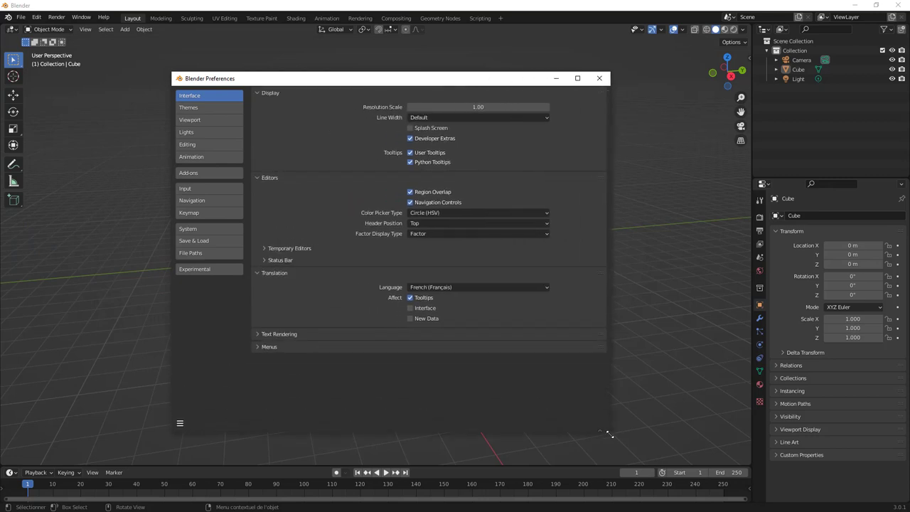
left_click_drag(307, 81, 228, 57)
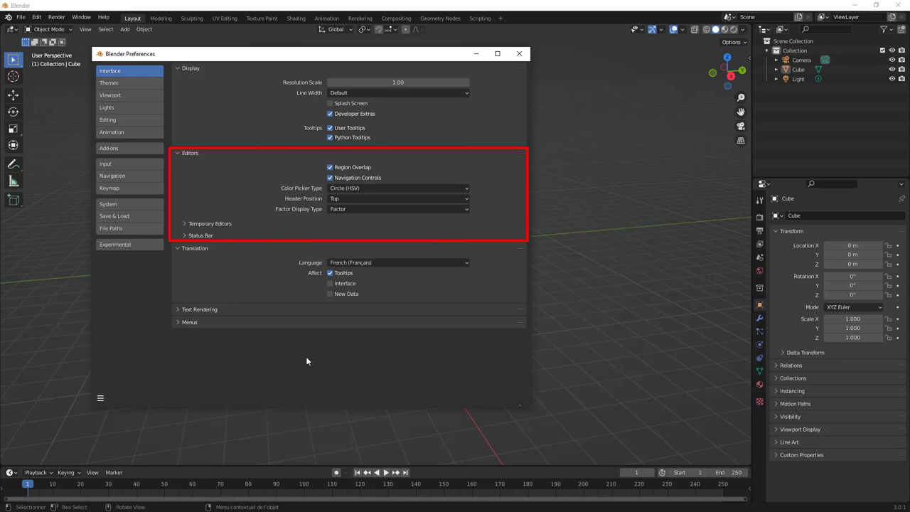
left_click(330, 168)
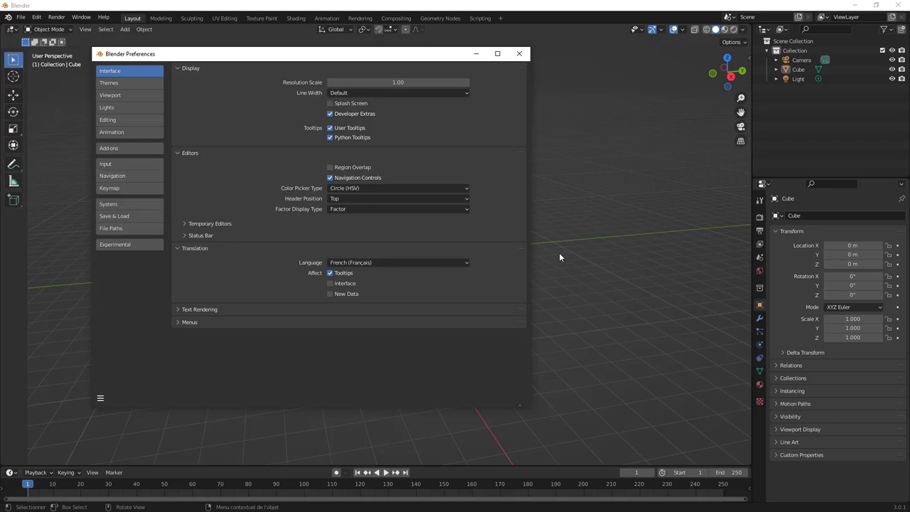
key("n")
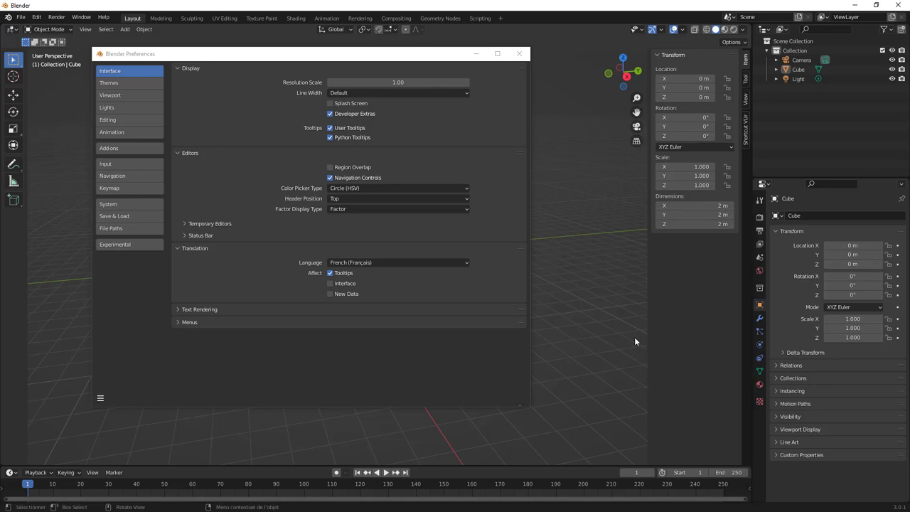
left_click(329, 168)
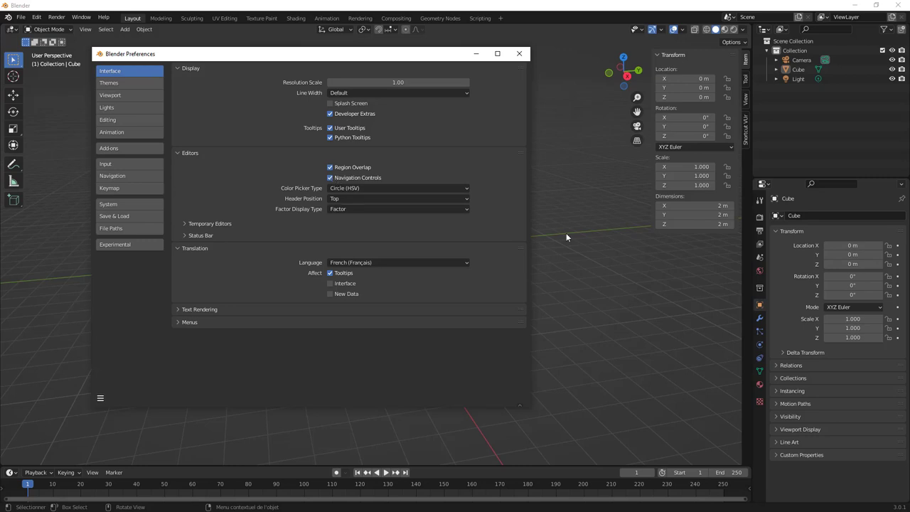
key("n")
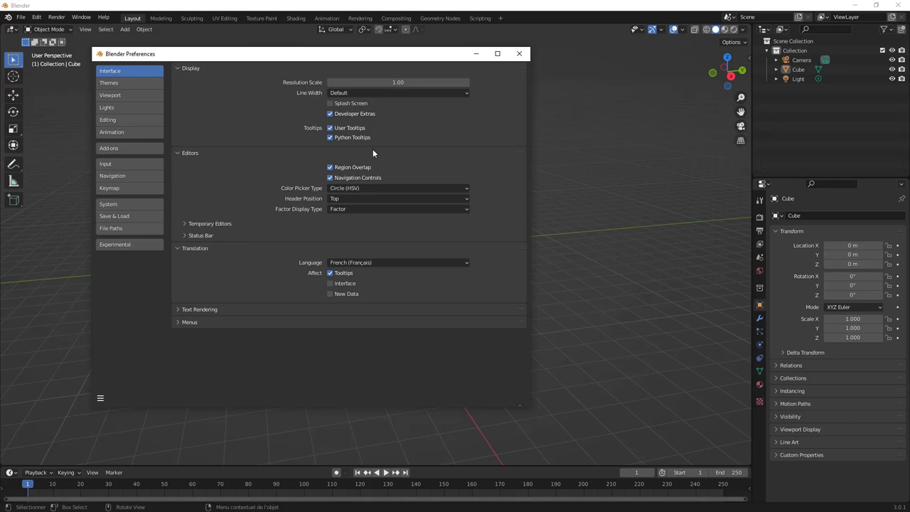
Step: Open the Color Picker Type dropdown, leaving it on Circle (HSV)
left_click(355, 189)
left_click(759, 384)
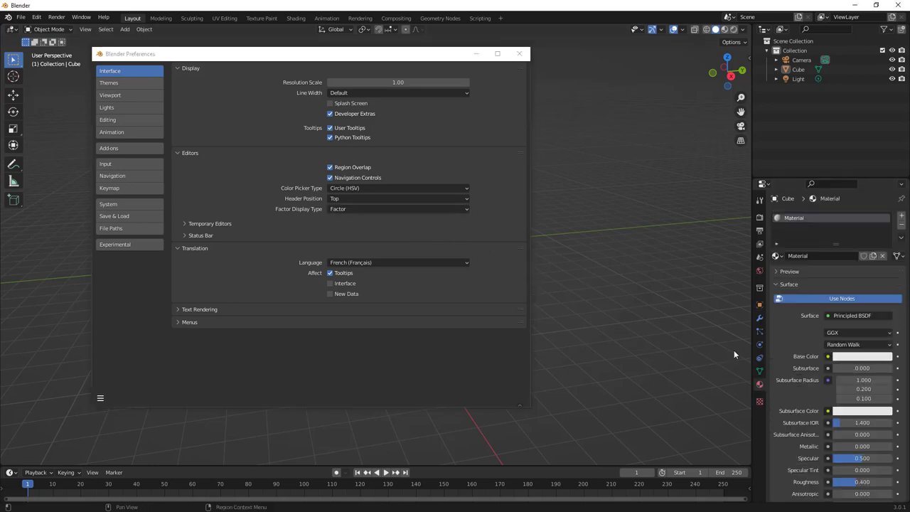
mouse_move(419, 55)
left_mouse_down()
mouse_move(412, 93)
mouse_move(181, 92)
left_mouse_up()
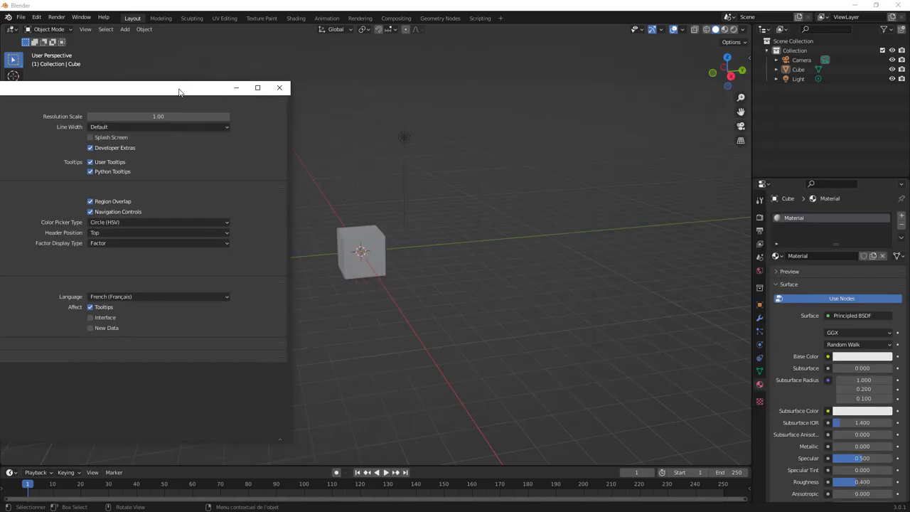
left_click(359, 245)
middle_click_drag(359, 245, 543, 219)
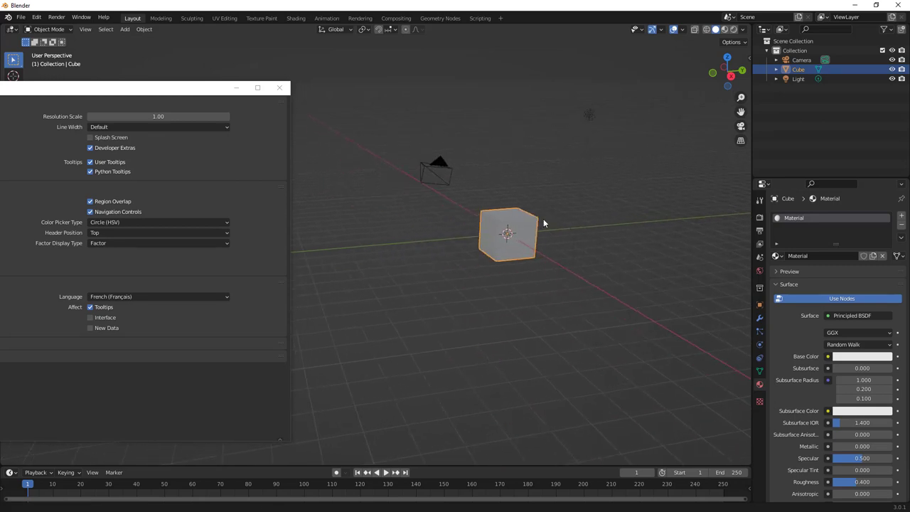
left_click_drag(167, 92, 389, 74)
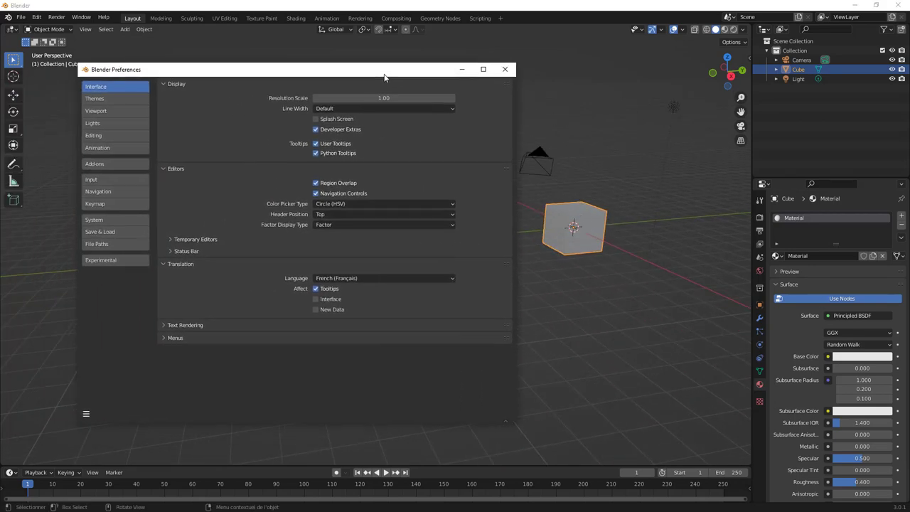
left_click(872, 358)
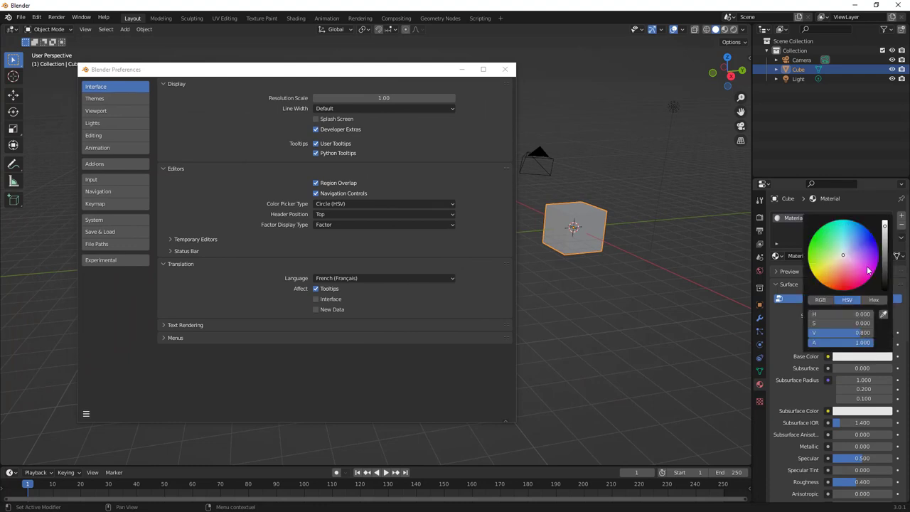
left_click(354, 203)
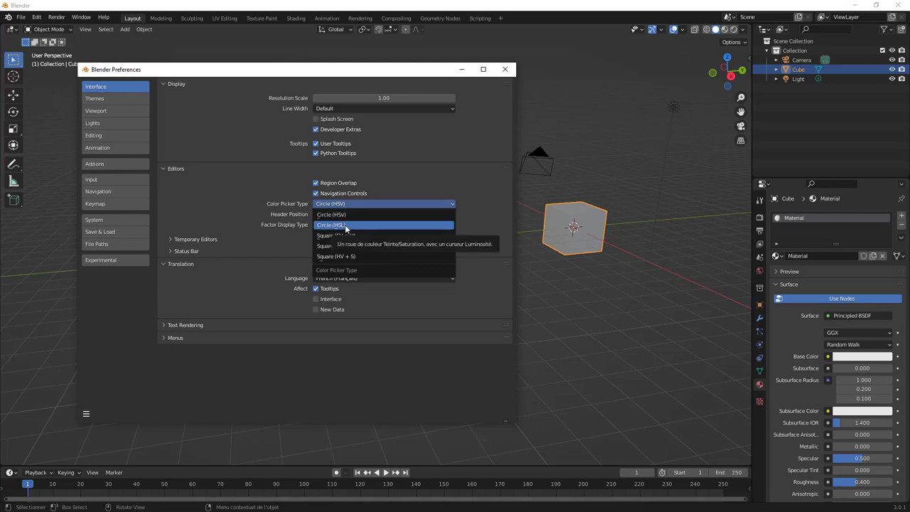
left_click(346, 226)
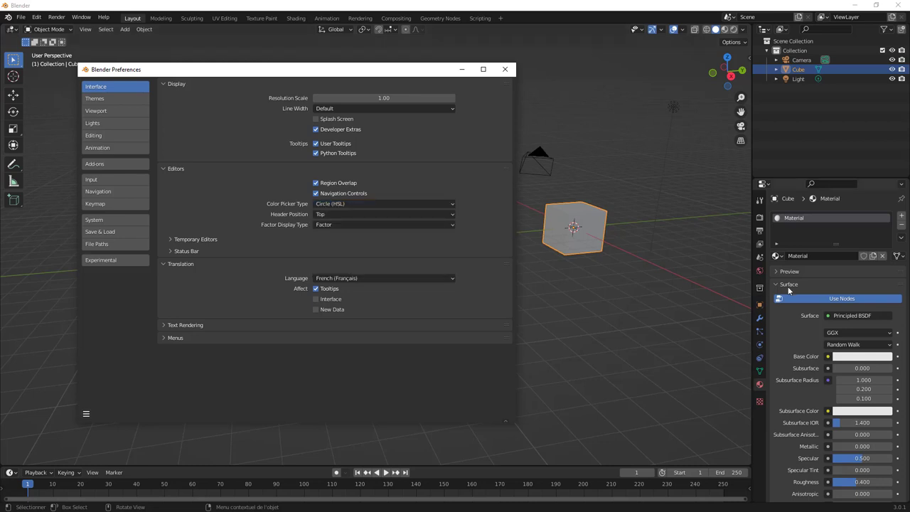
left_click(856, 358)
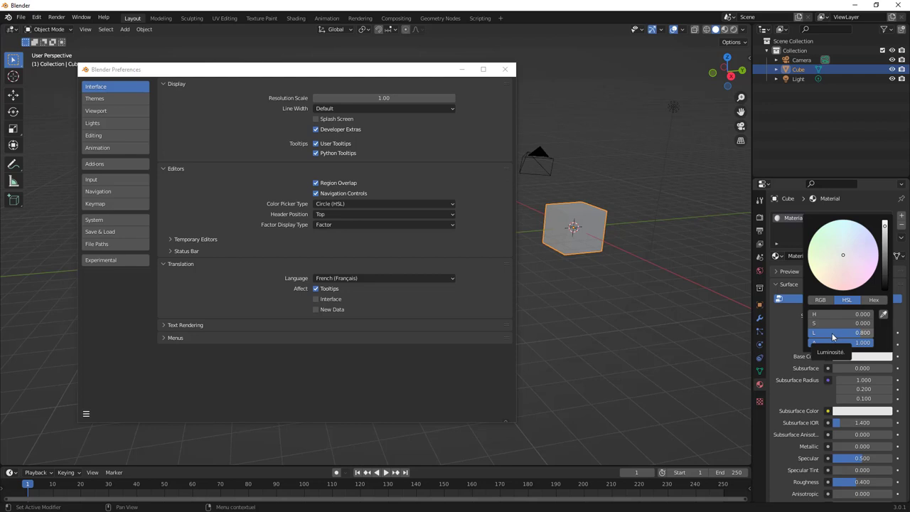
mouse_move(884, 228)
left_mouse_down()
mouse_move(884, 256)
mouse_move(884, 229)
left_mouse_up()
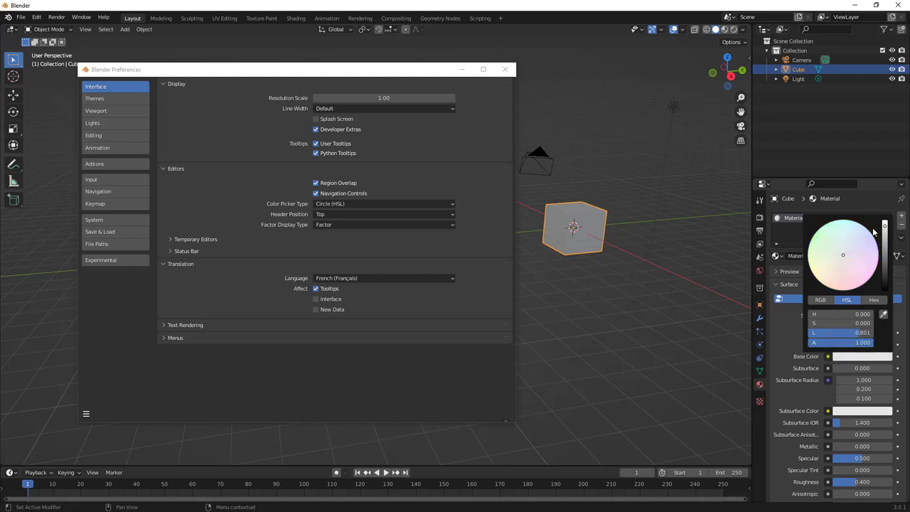
left_click(338, 205)
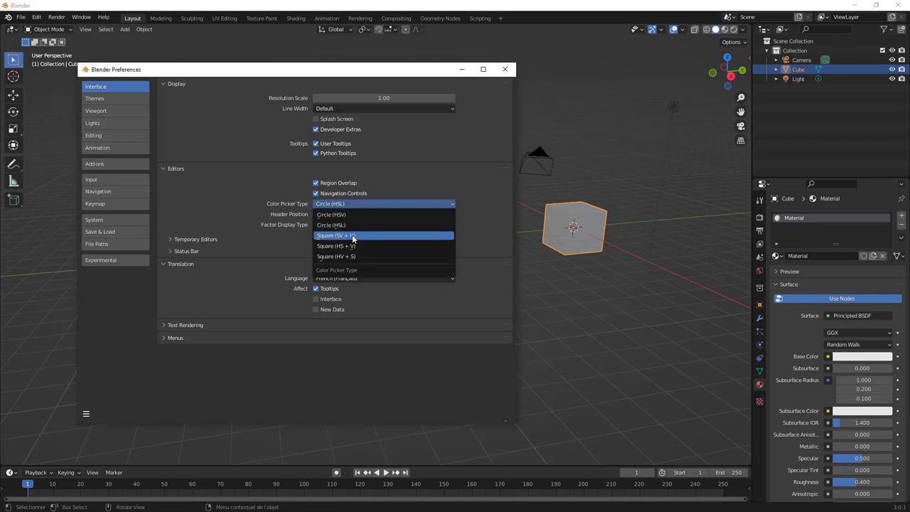
left_click(348, 236)
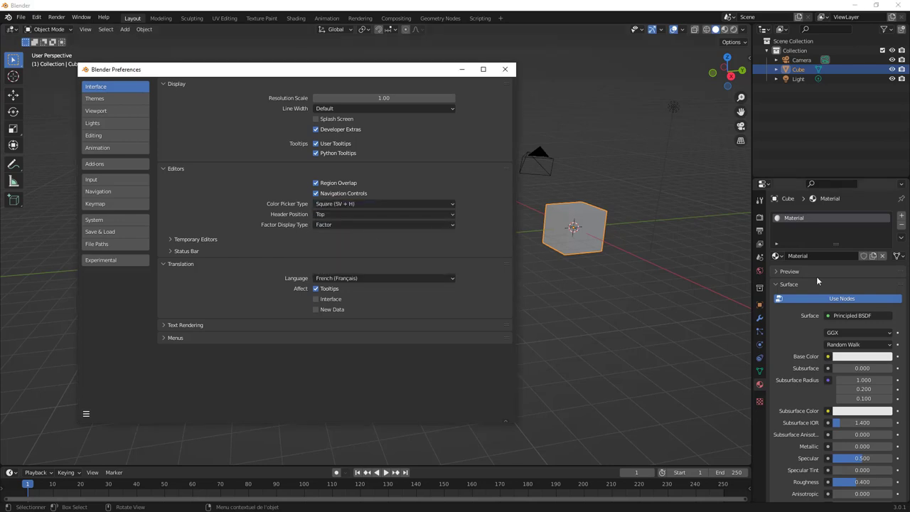
left_click(855, 357)
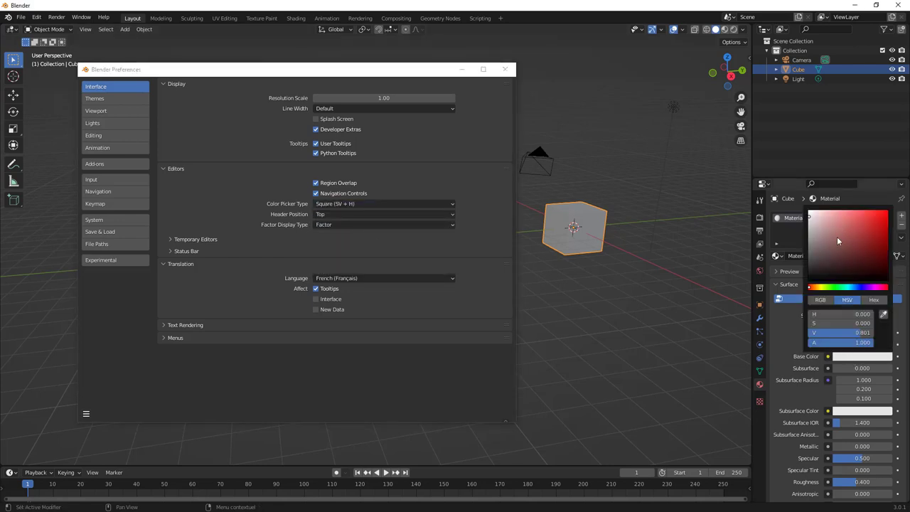
left_click(339, 204)
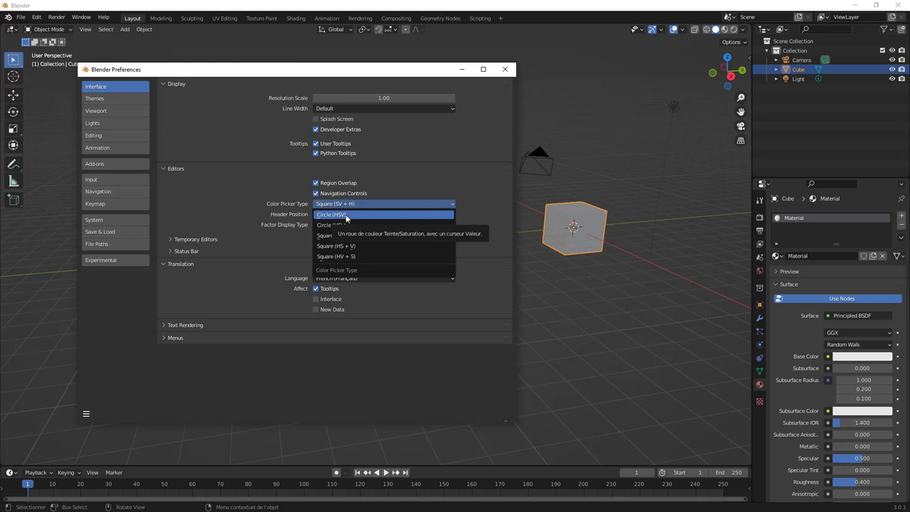
left_click(346, 215)
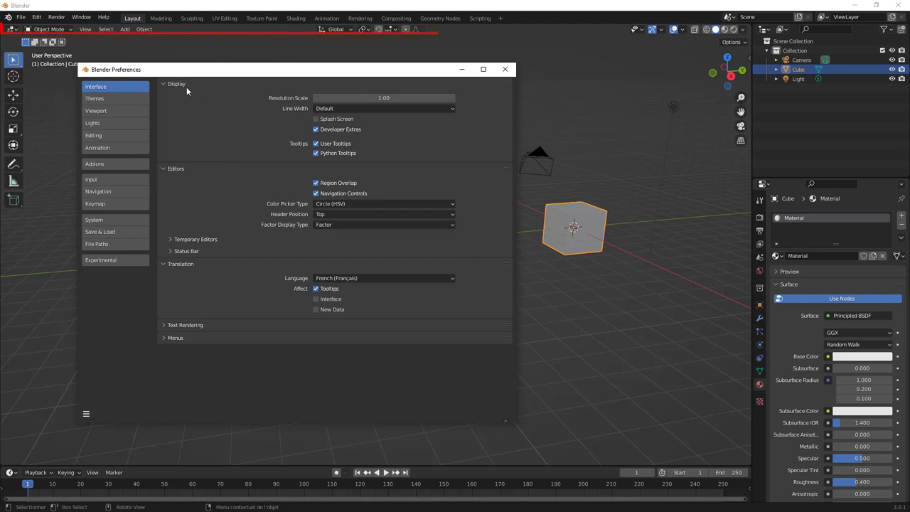
left_click(331, 216)
left_click(327, 246)
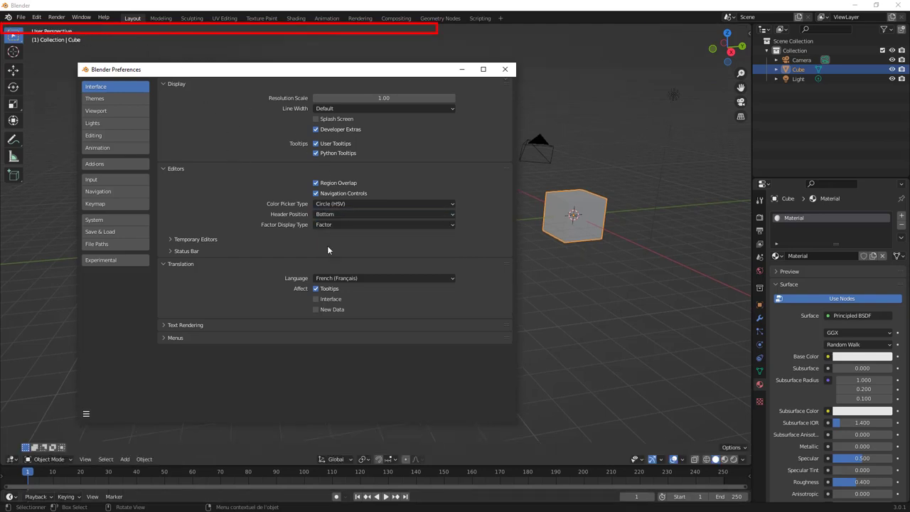
left_click(329, 215)
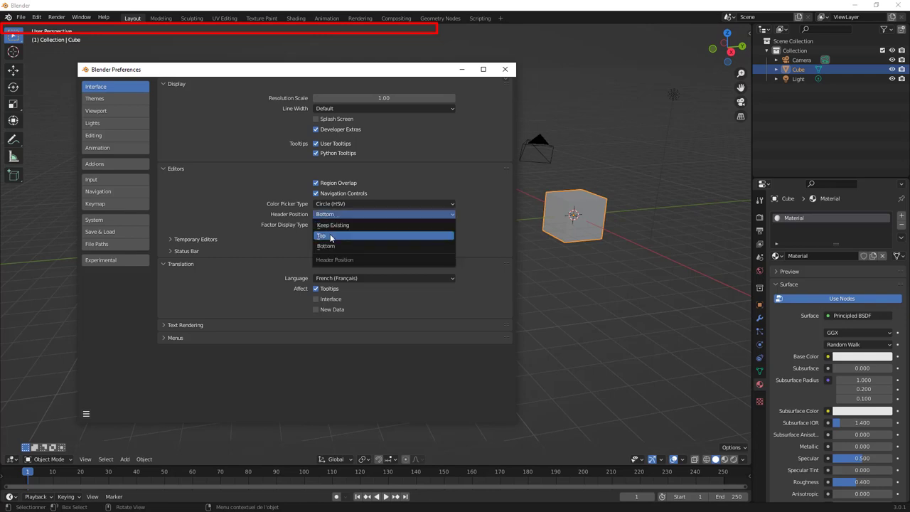
left_click(332, 235)
left_click(332, 216)
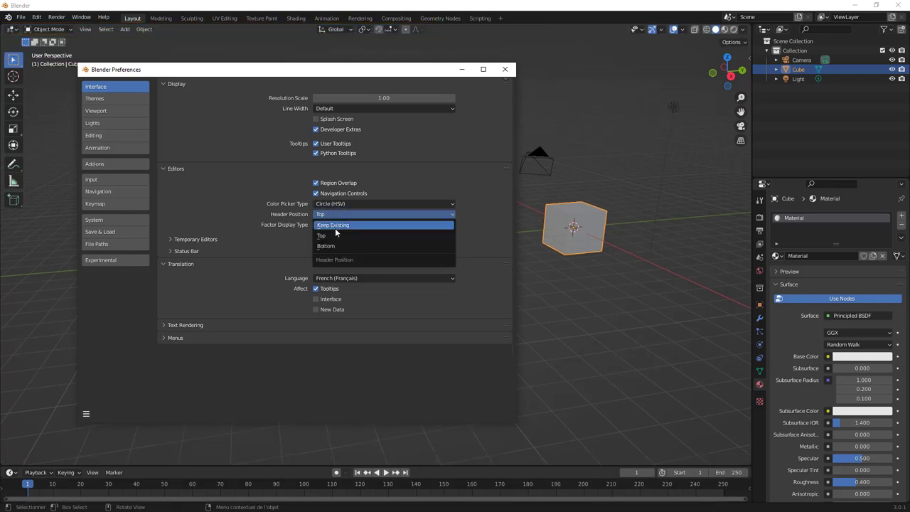
left_click(337, 225)
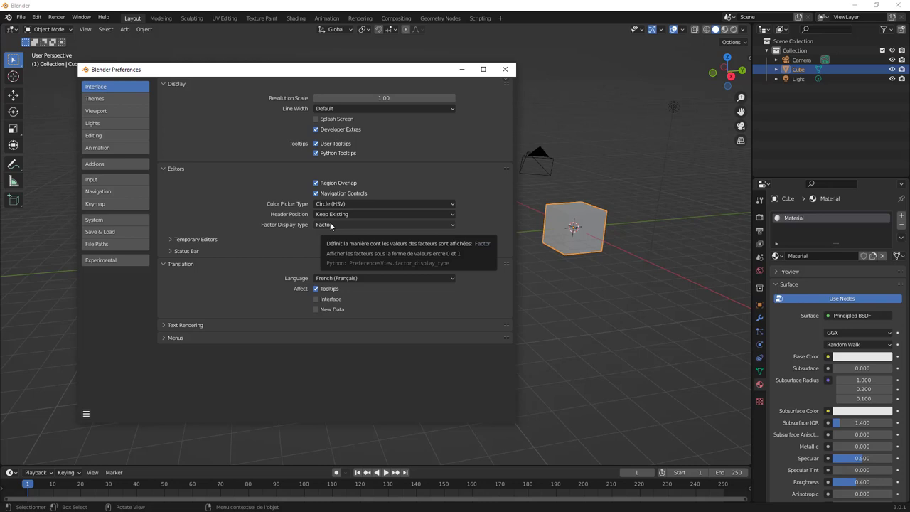
left_click(331, 224)
left_click(331, 225)
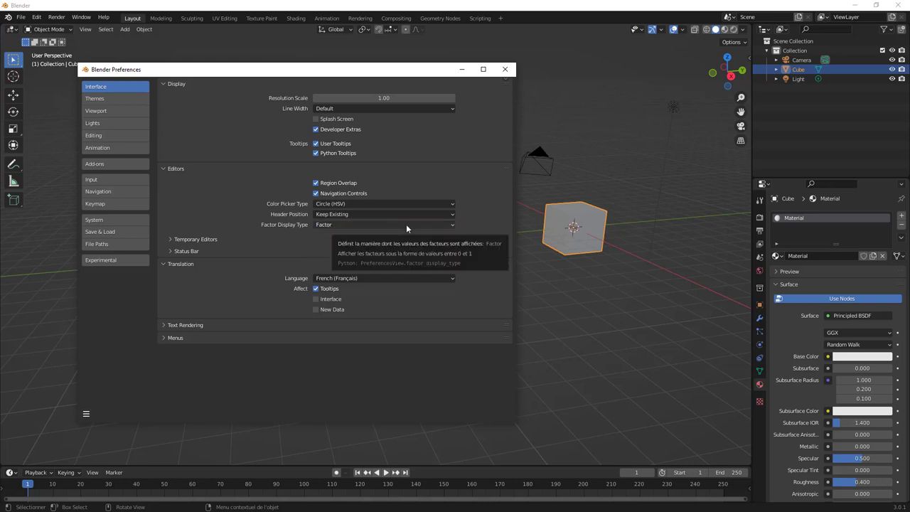
Step: Split the 3D viewport and turn the right-hand area into a Shader Editor
left_click_drag(446, 74, 375, 70)
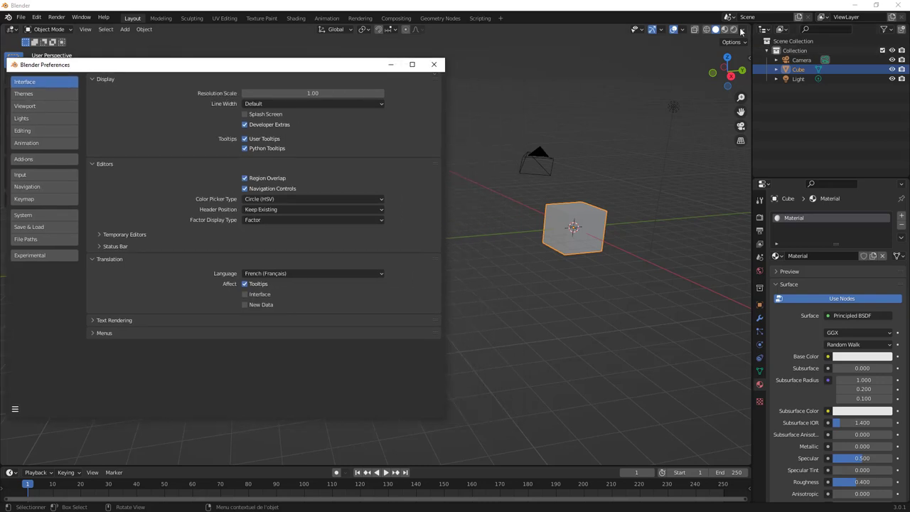
left_click_drag(747, 30, 470, 47)
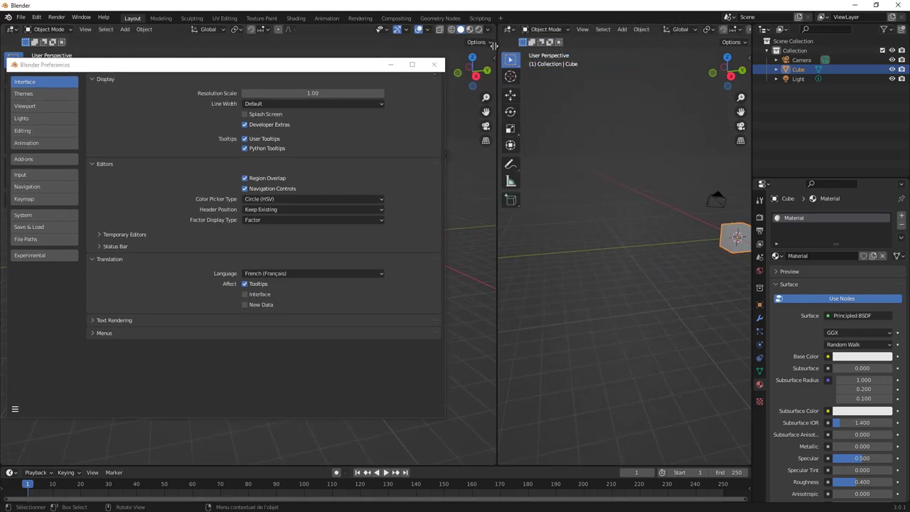
left_click(483, 29)
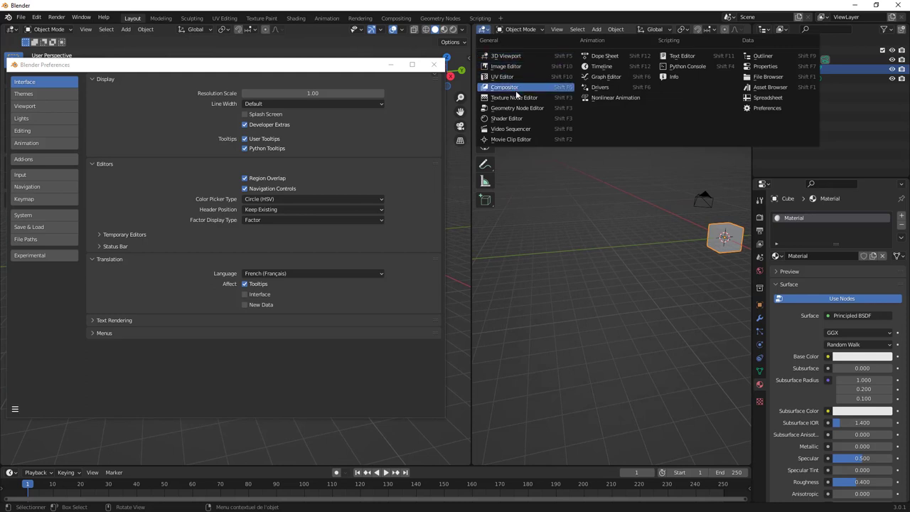
left_click(516, 119)
scroll(540, 270, "up", 6)
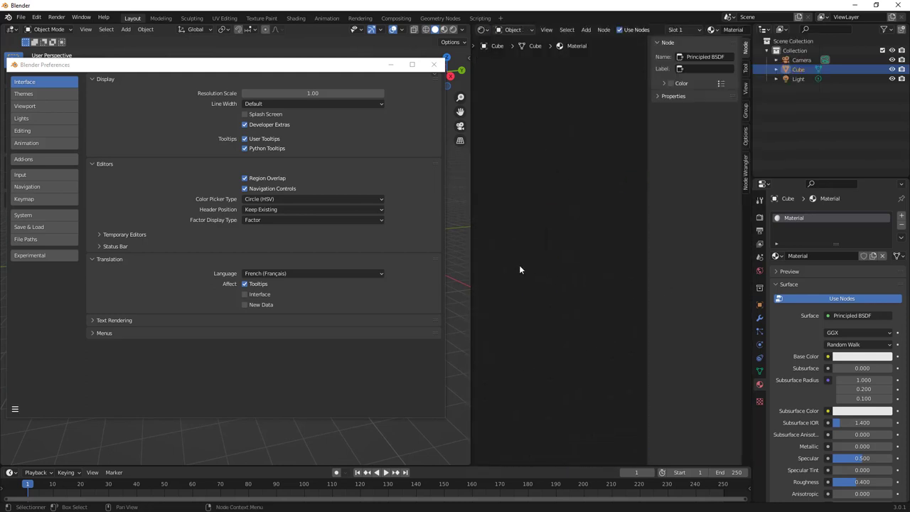
Step: Add a Mix Shader node through Shift+A search and link it to Base Color
key("shift+a")
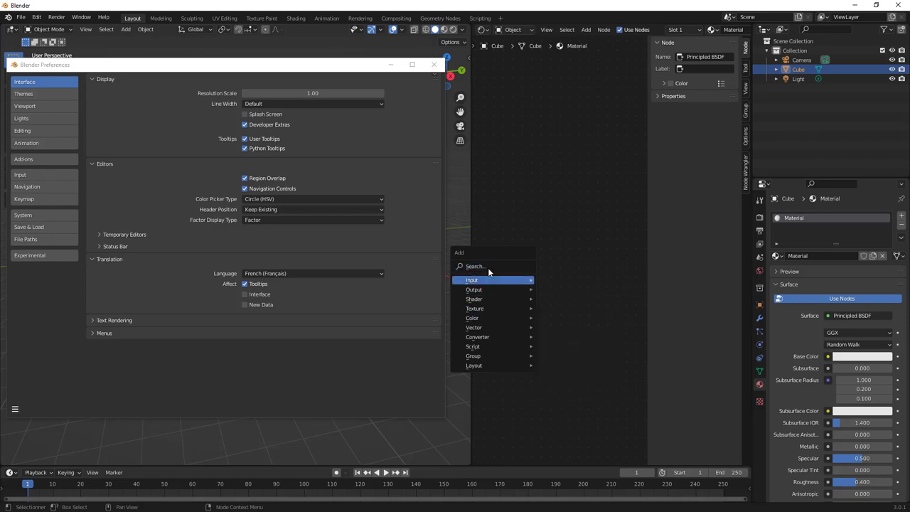
left_click(488, 267)
type("mi")
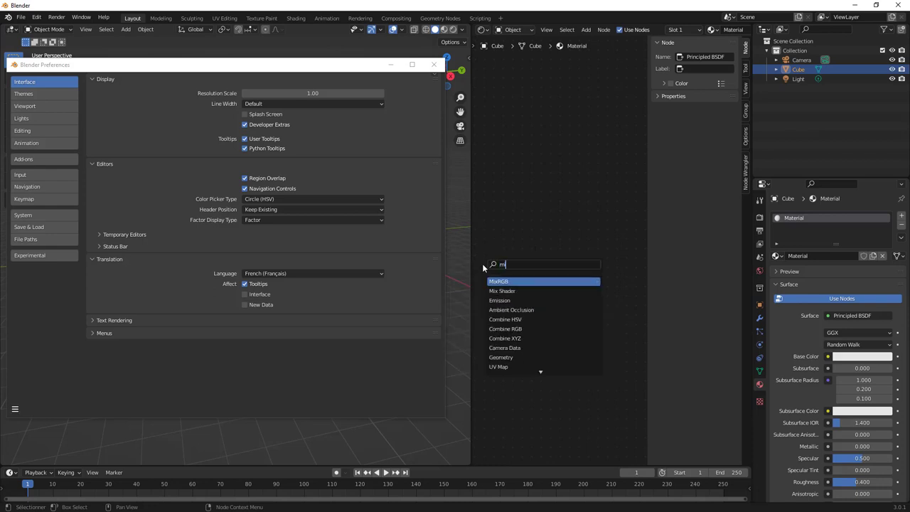
type("x")
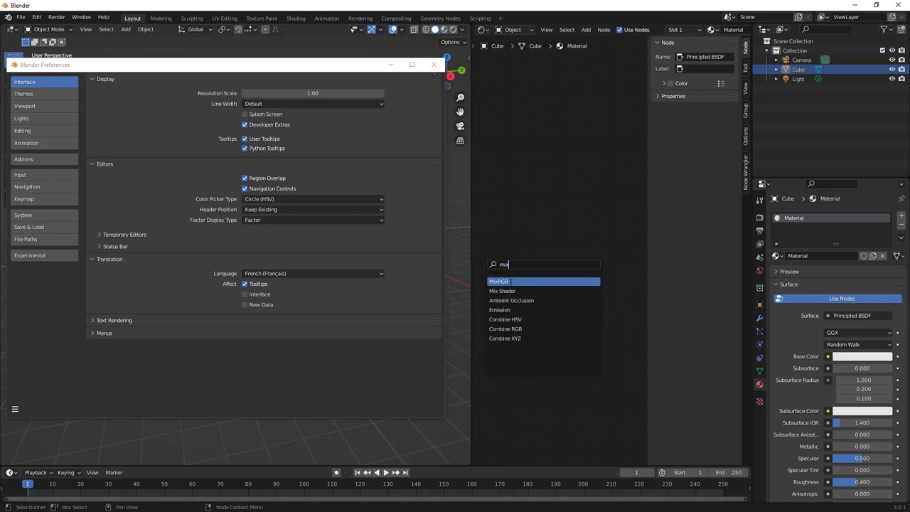
left_click(502, 291)
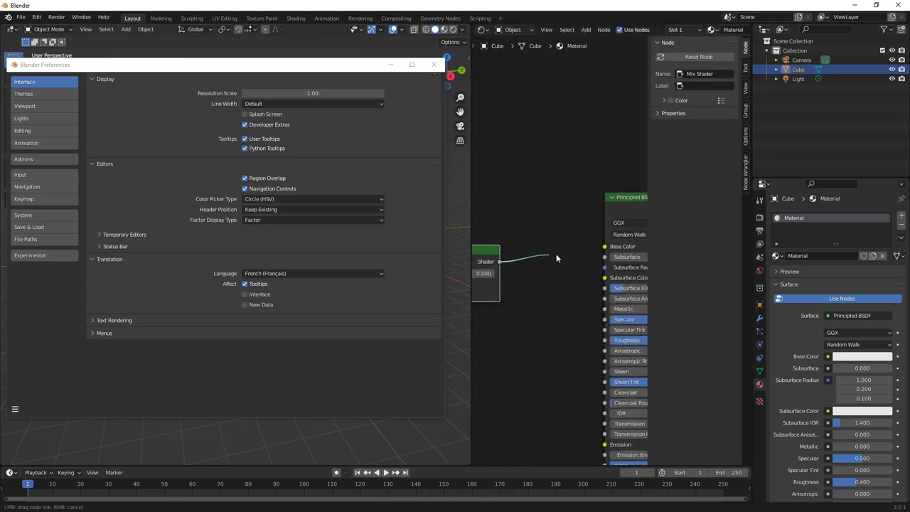
left_click_drag(501, 265, 605, 246)
mouse_move(541, 304)
middle_mouse_down()
mouse_move(608, 310)
mouse_move(590, 299)
mouse_move(620, 285)
middle_mouse_up()
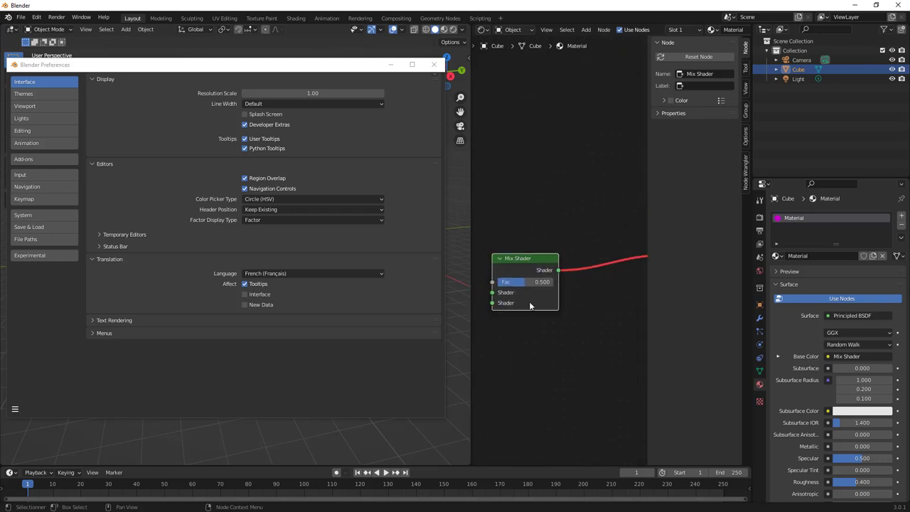
scroll(517, 286, "up", 2)
middle_click_drag(530, 292, 580, 278)
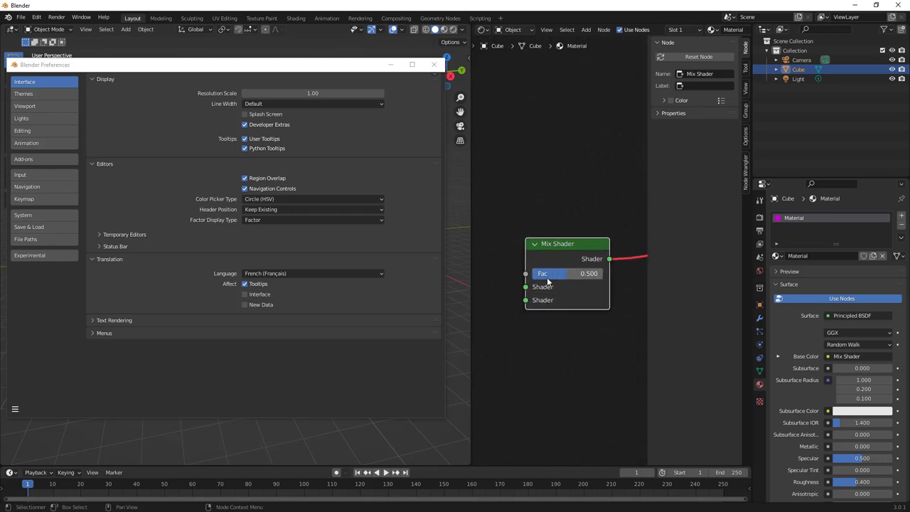
Step: Set the Mix Shader Fac to 0.283, trying Percentage display before returning to Factor
left_click(262, 219)
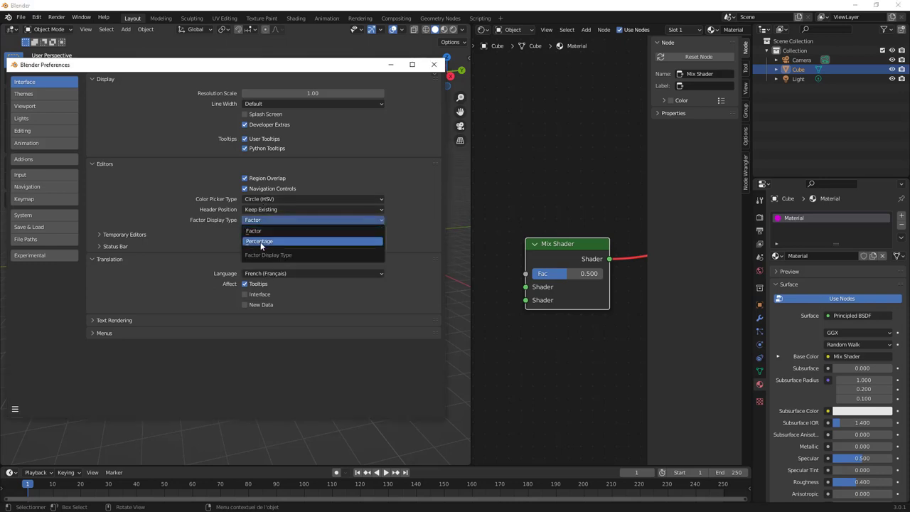
left_click(261, 245)
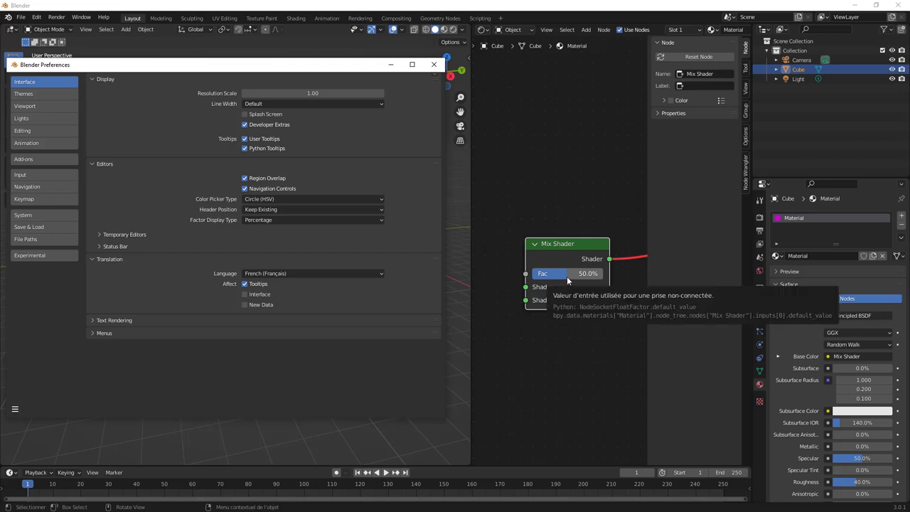
left_click_drag(567, 275, 553, 276)
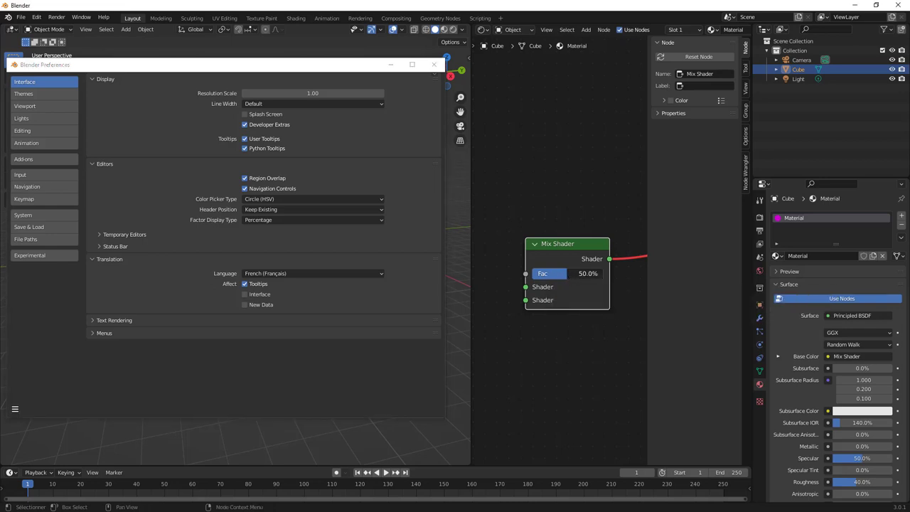
left_click(266, 220)
left_click(266, 235)
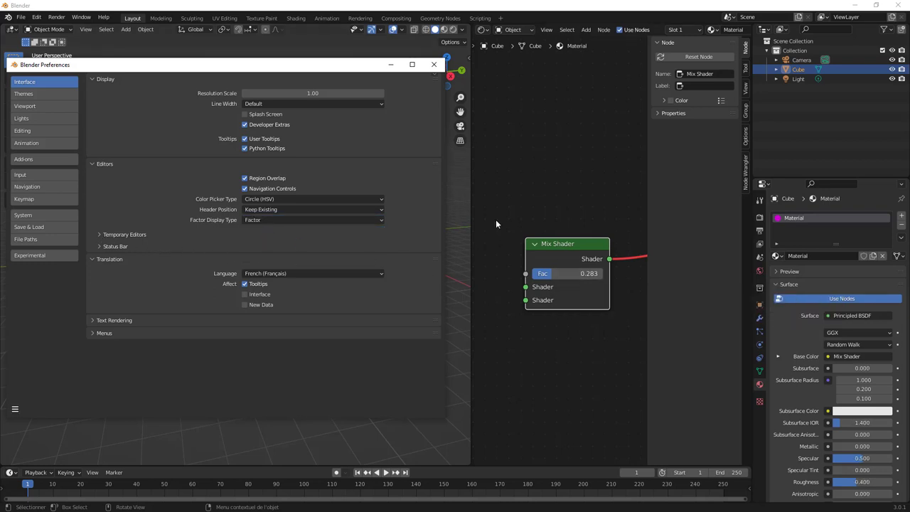
Step: Join the Shader Editor back into the 3D viewport with Area Options > Join Areas
right_click(470, 51)
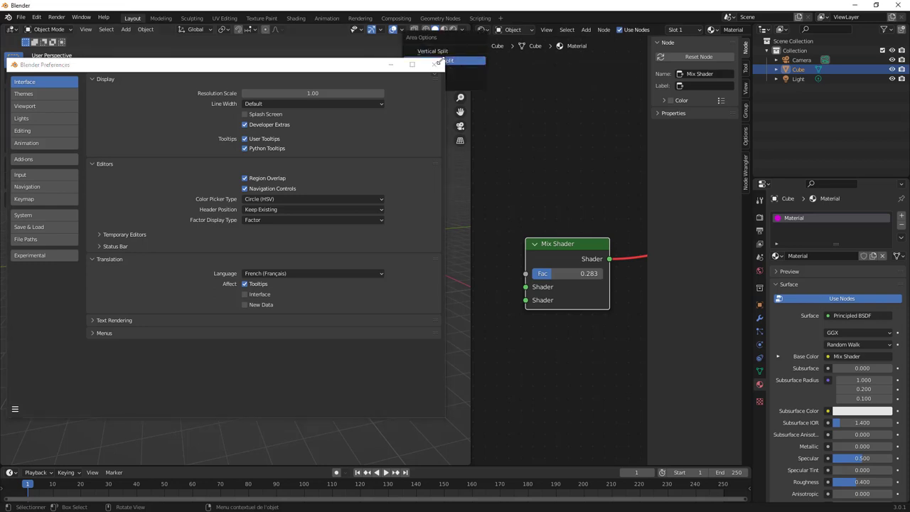
left_click(355, 73)
left_click_drag(356, 73, 298, 81)
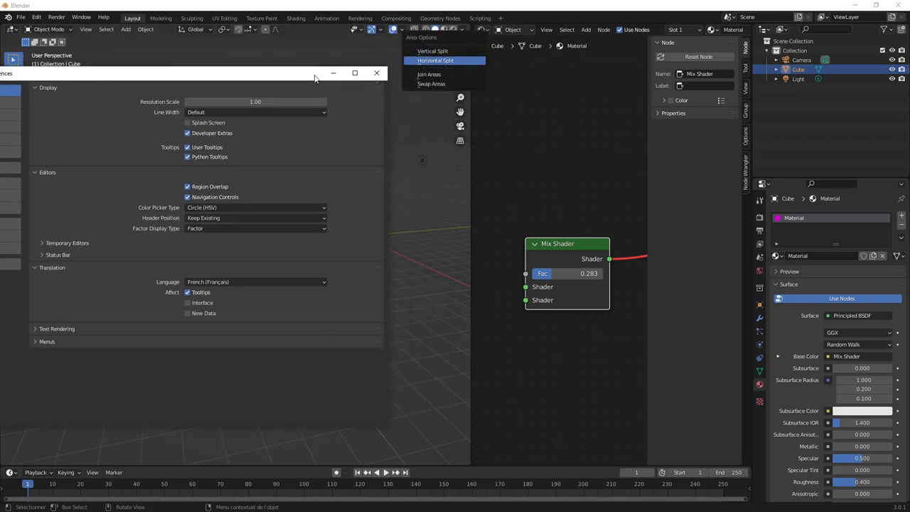
left_click(430, 73)
left_click(517, 98)
scroll(569, 172, "down", 3)
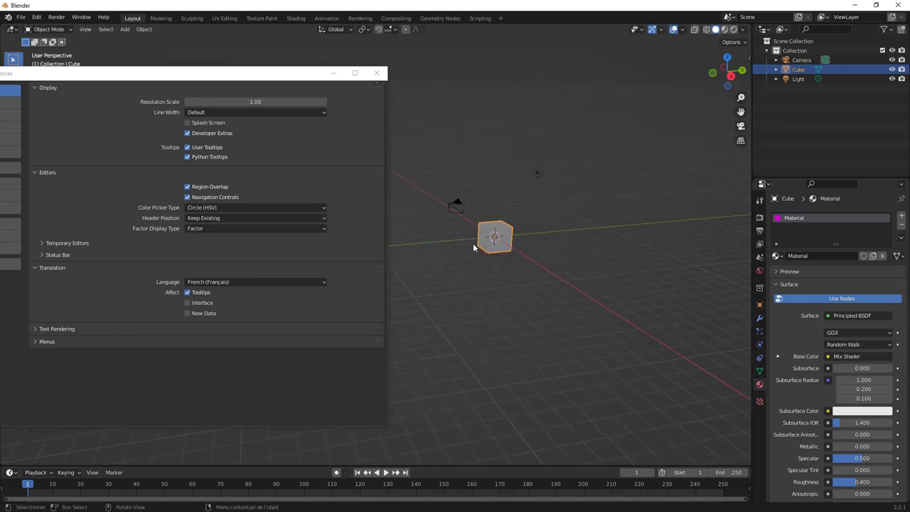
mouse_move(440, 311)
middle_mouse_down()
mouse_move(539, 305)
mouse_move(574, 289)
middle_mouse_up()
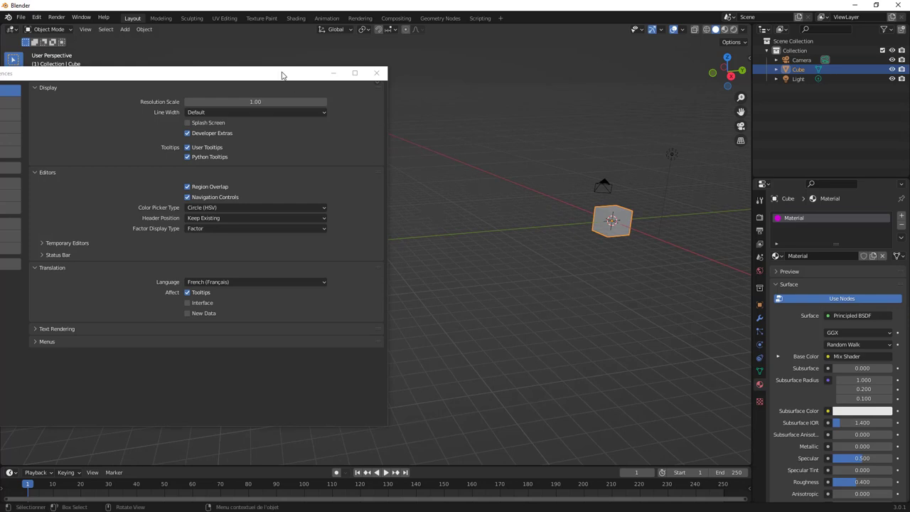
left_click_drag(286, 73, 406, 68)
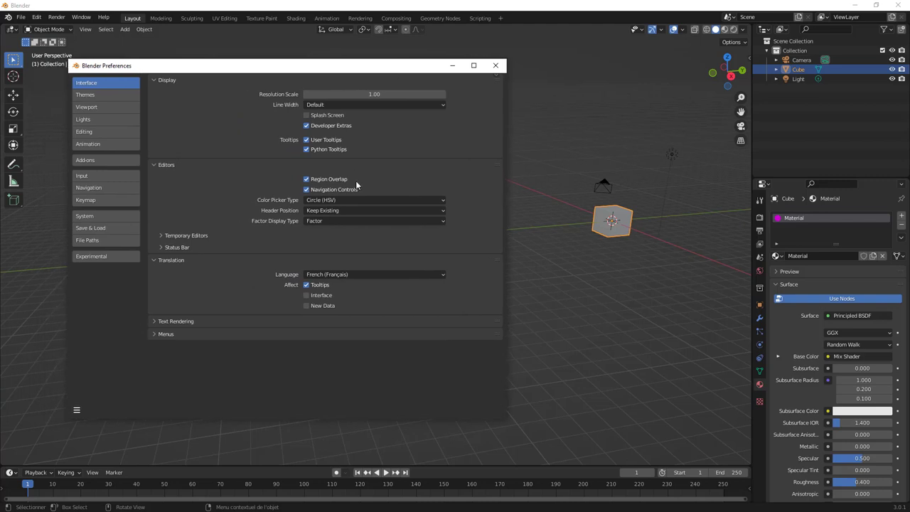
Step: Expand Temporary Editors in Preferences and look through the scene camera with Numpad 0
left_click(160, 235)
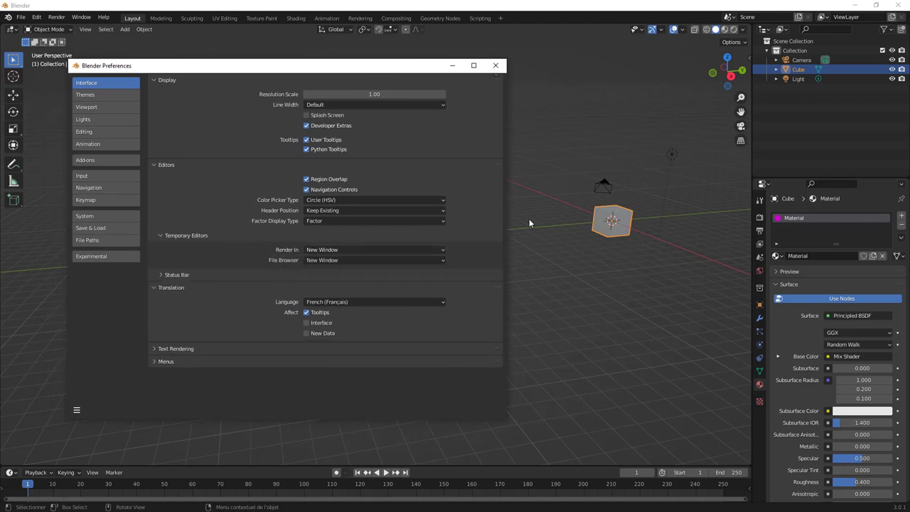
middle_click_drag(612, 276, 636, 272)
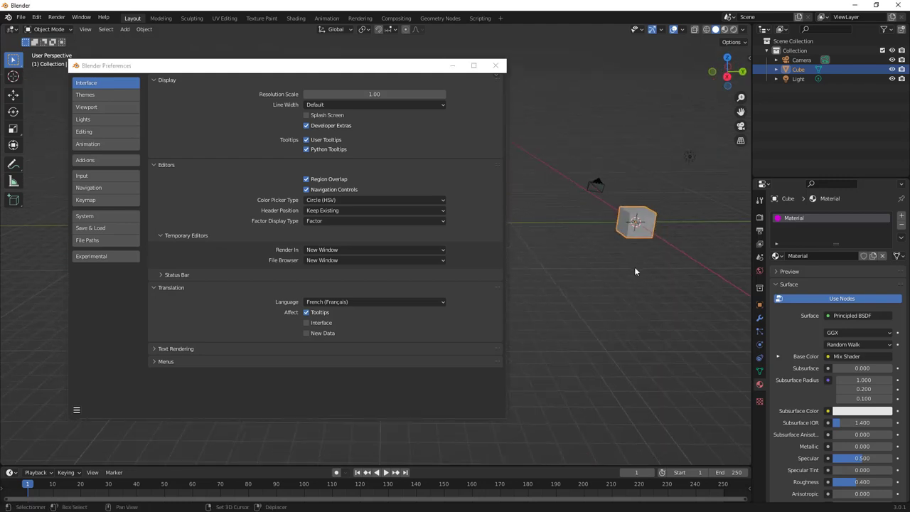
key("KP_0")
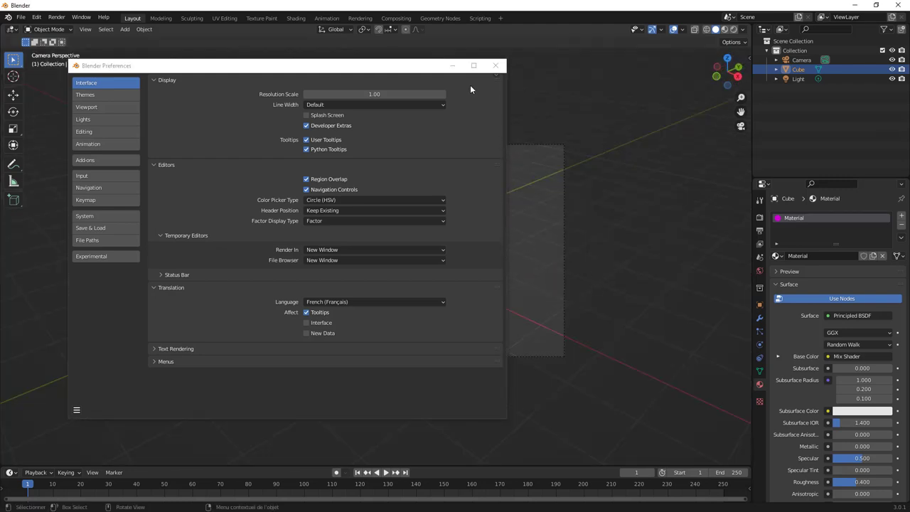
left_click_drag(405, 68, 221, 72)
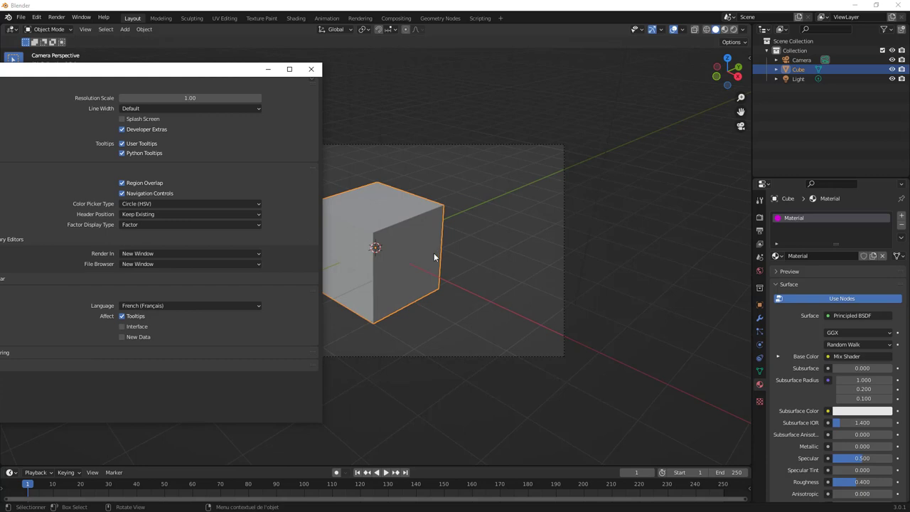
middle_click_drag(434, 256, 687, 250)
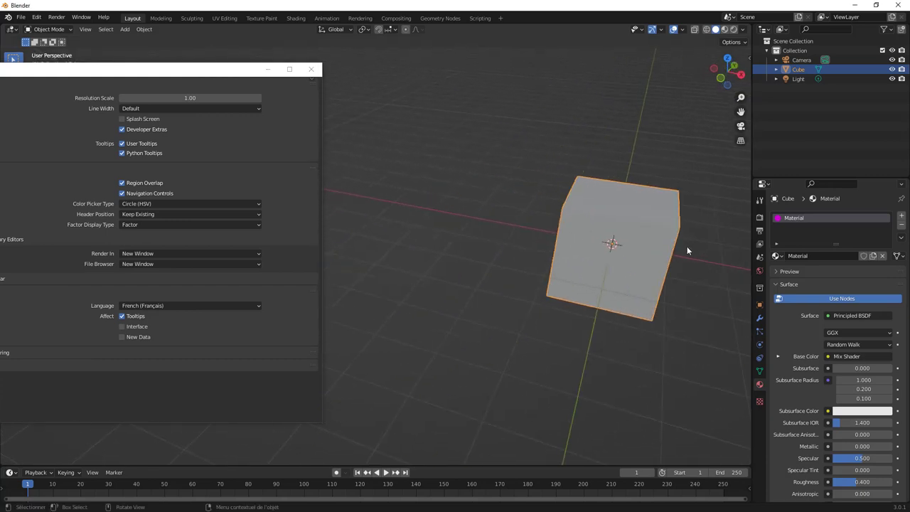
key("KP_0")
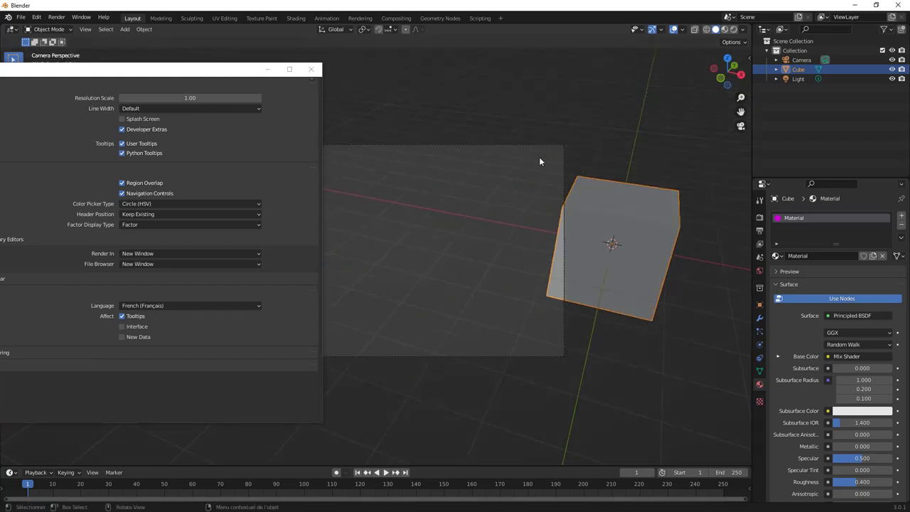
Step: Move the camera with G to frame the cube, then render the image
left_click(502, 145)
key("g")
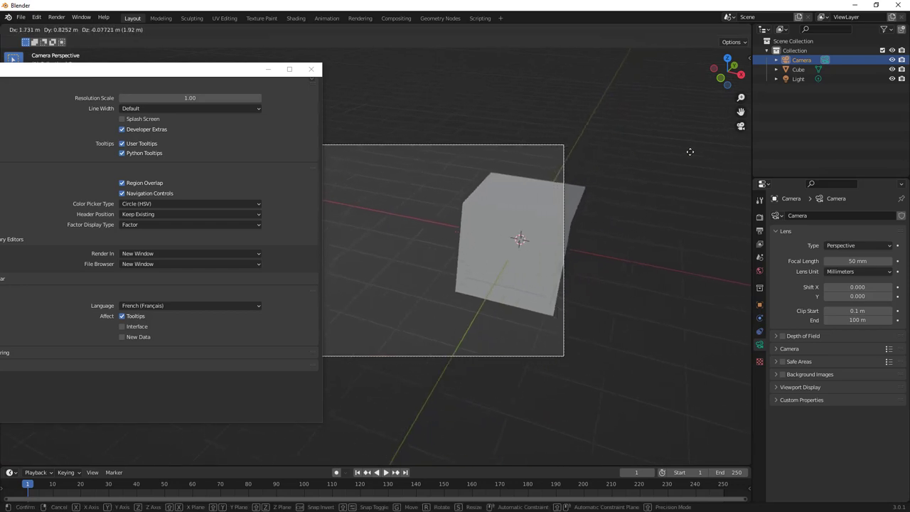
left_click(689, 151)
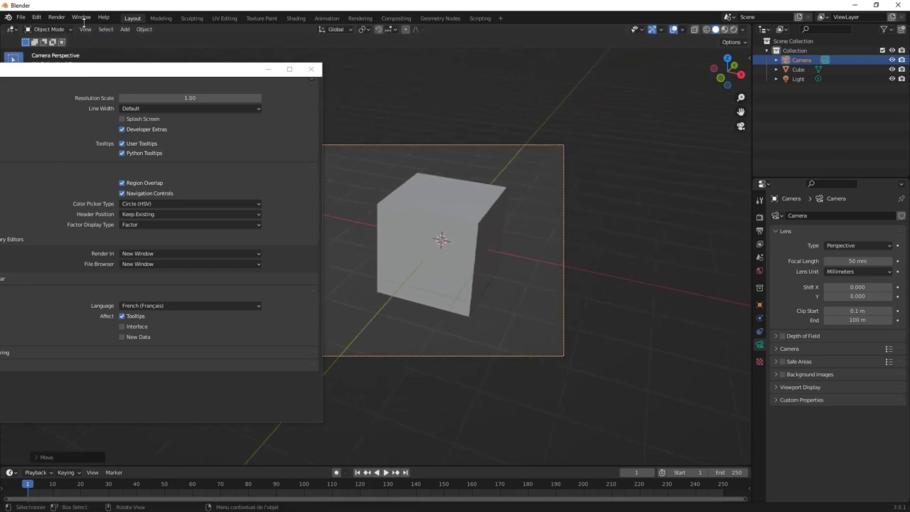
left_click(56, 17)
left_click(65, 28)
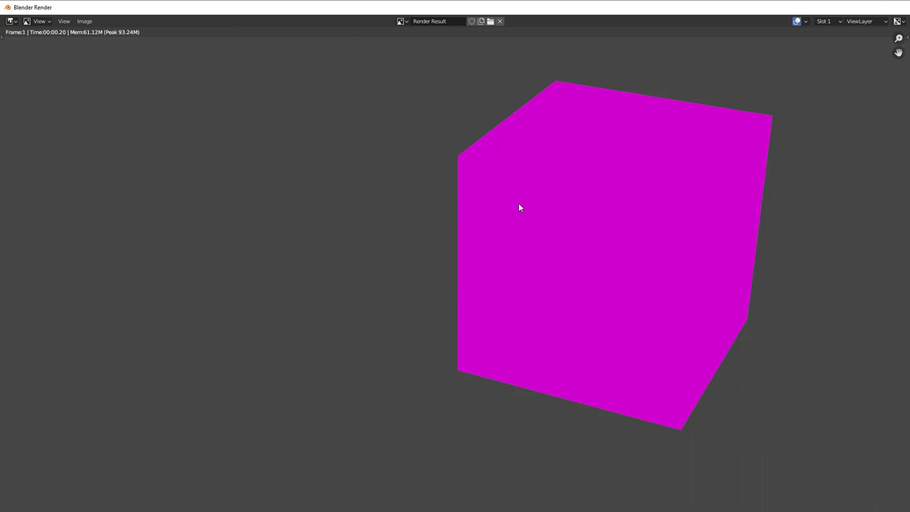
Step: Close the render and give the cube a new material with a light green base colour
key("Escape")
left_click(470, 223)
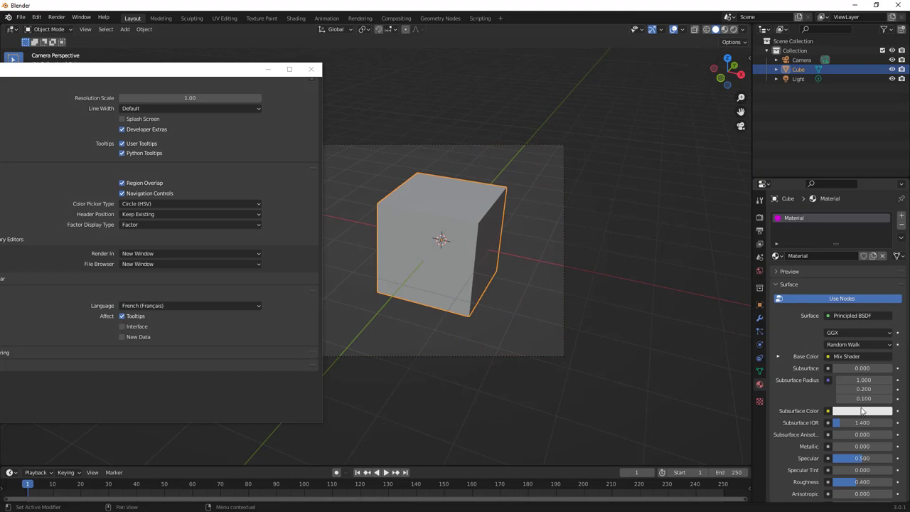
left_click(901, 225)
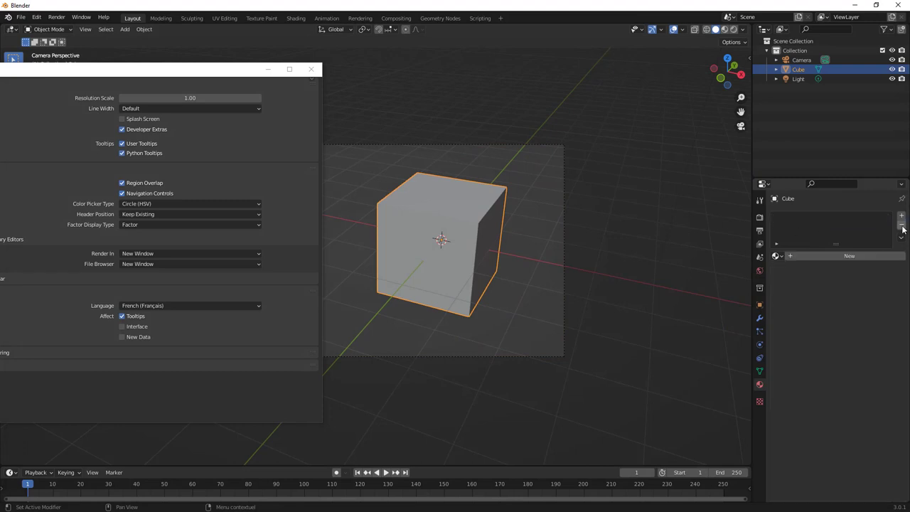
left_click(852, 259)
left_click(855, 354)
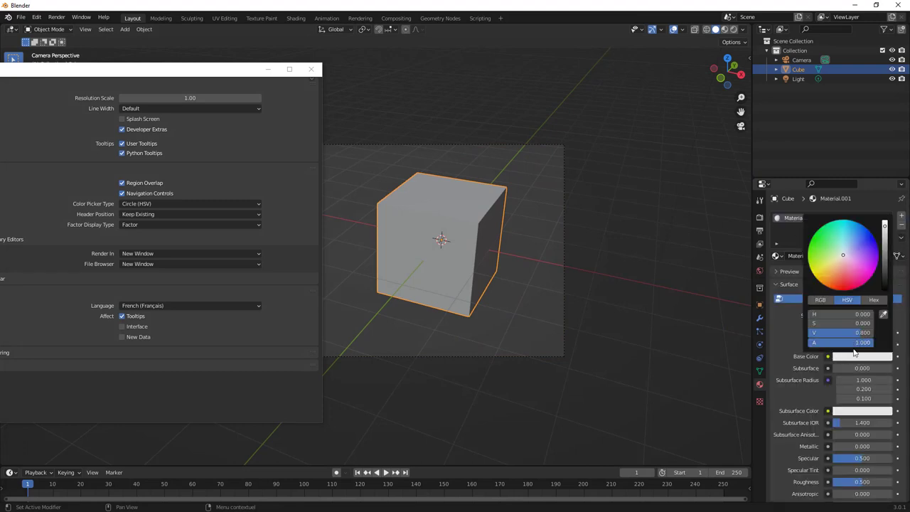
left_click(843, 262)
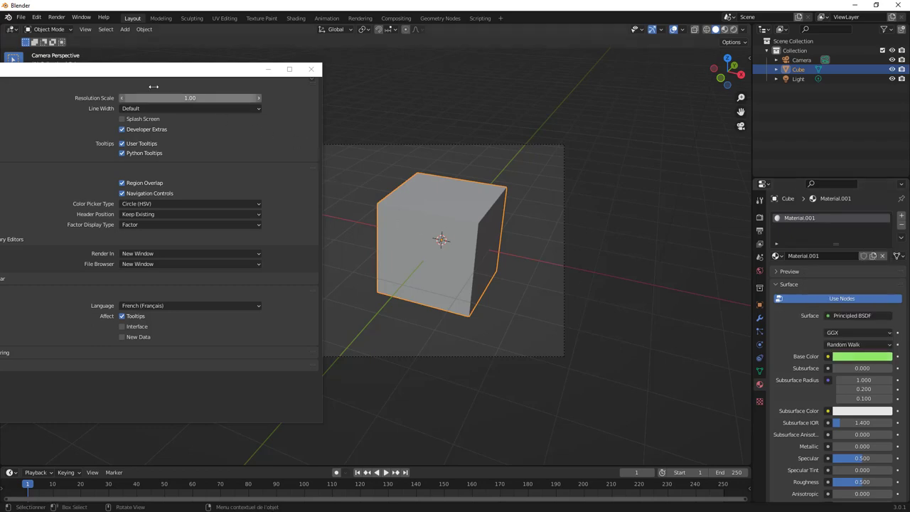
Step: Render the green cube as an image, then close the render window
left_click(57, 17)
left_click(76, 28)
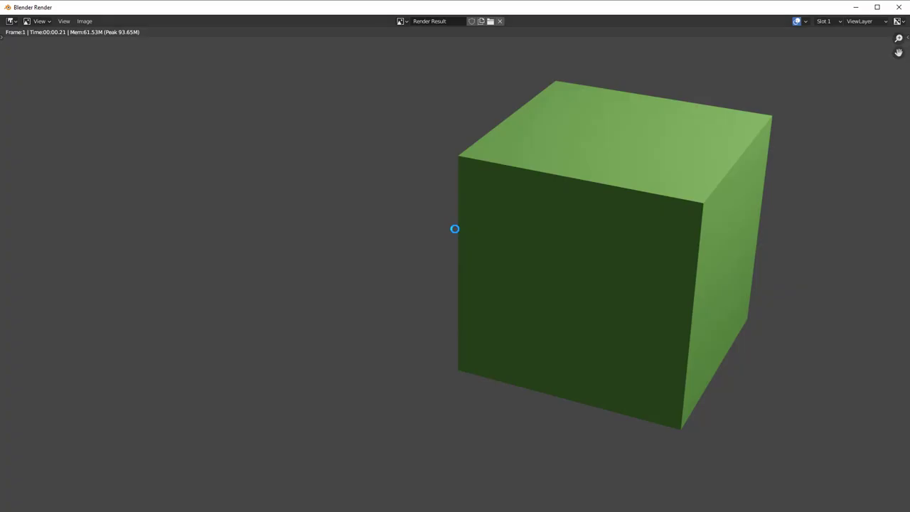
key("Escape")
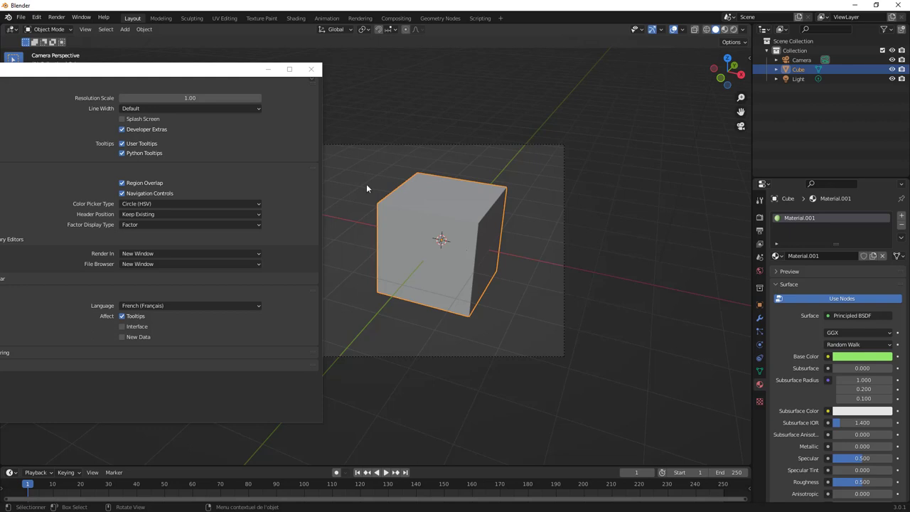
Step: Set Temporary Editors Render In to Keep User Interface, render, and view the Rendering workspace
left_click_drag(219, 73, 409, 60)
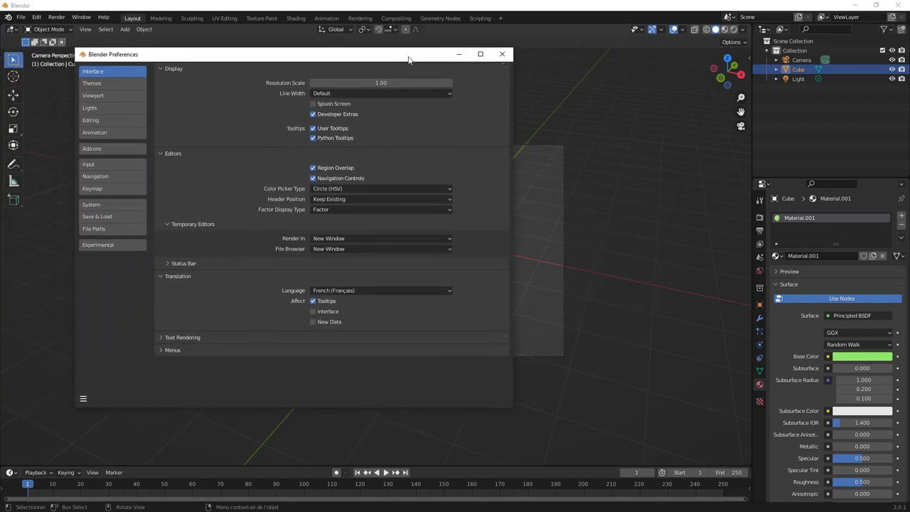
left_click(348, 238)
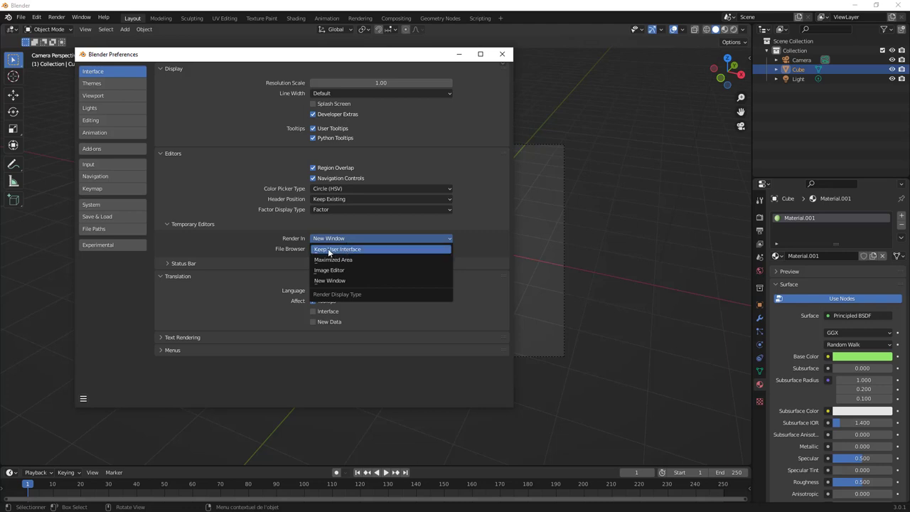
left_click(336, 249)
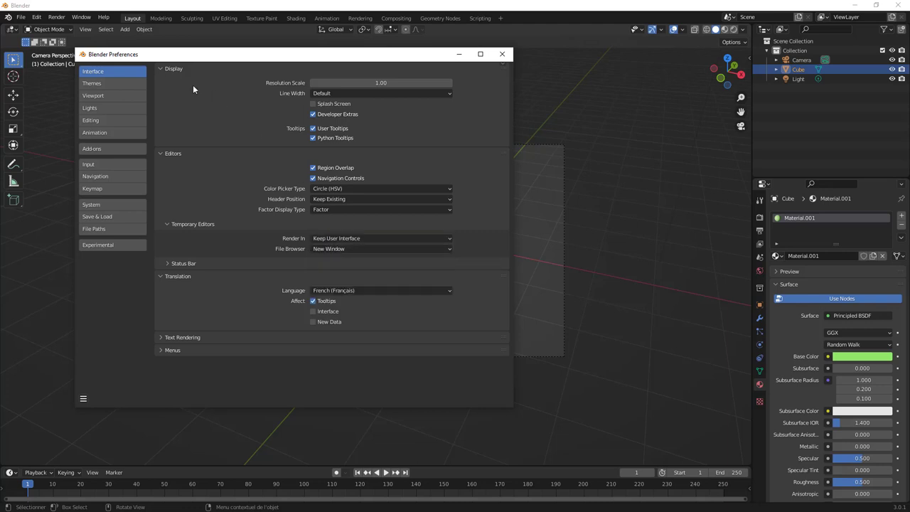
left_click(57, 17)
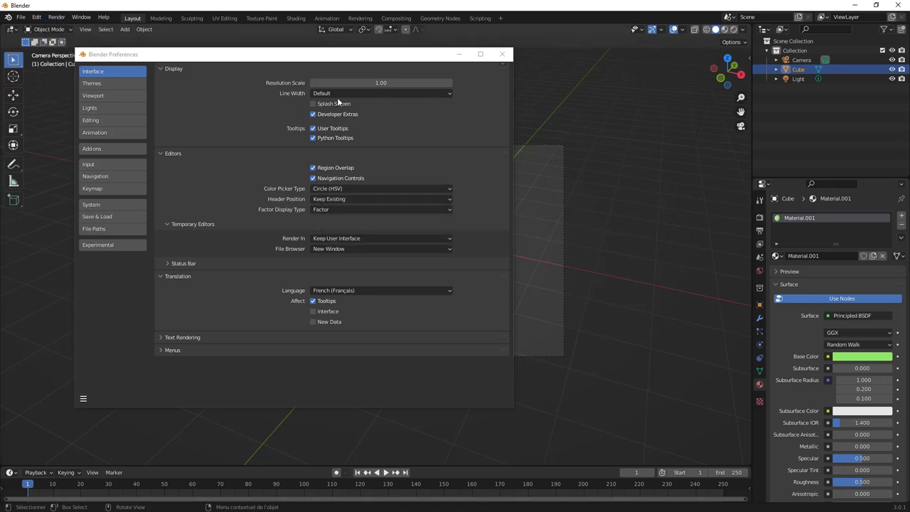
left_click(360, 18)
mouse_move(394, 60)
left_mouse_down()
mouse_move(250, 83)
mouse_move(267, 82)
left_mouse_up()
Step: Back in Layout, make the cube light cyan, render, and check the Rendering workspace
left_click(133, 18)
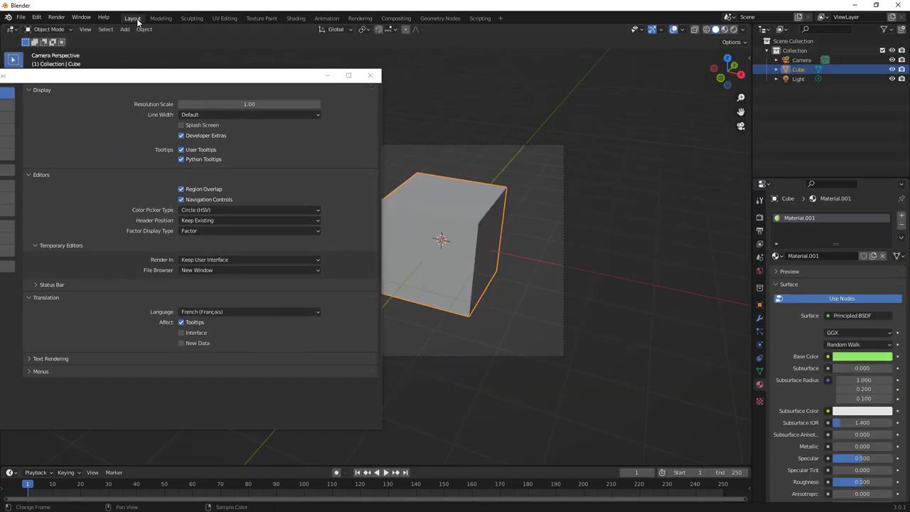
left_click(879, 358)
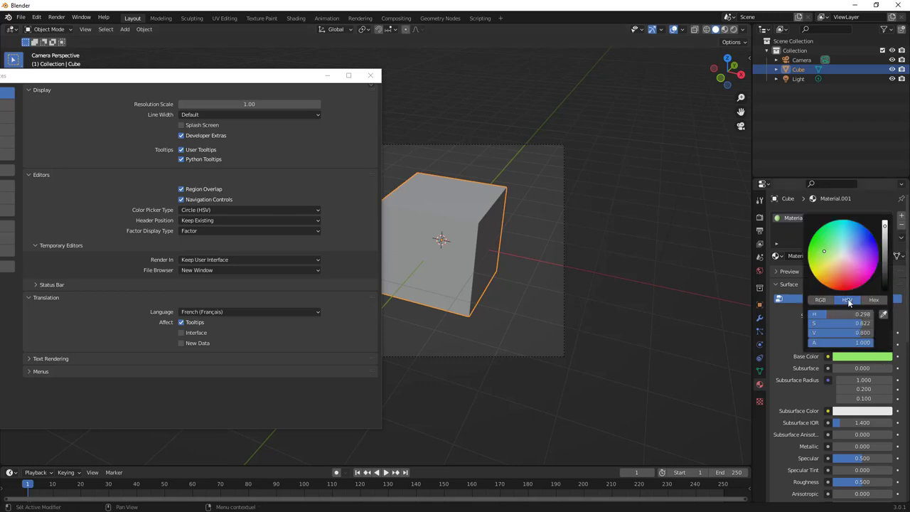
left_click_drag(850, 254, 830, 238)
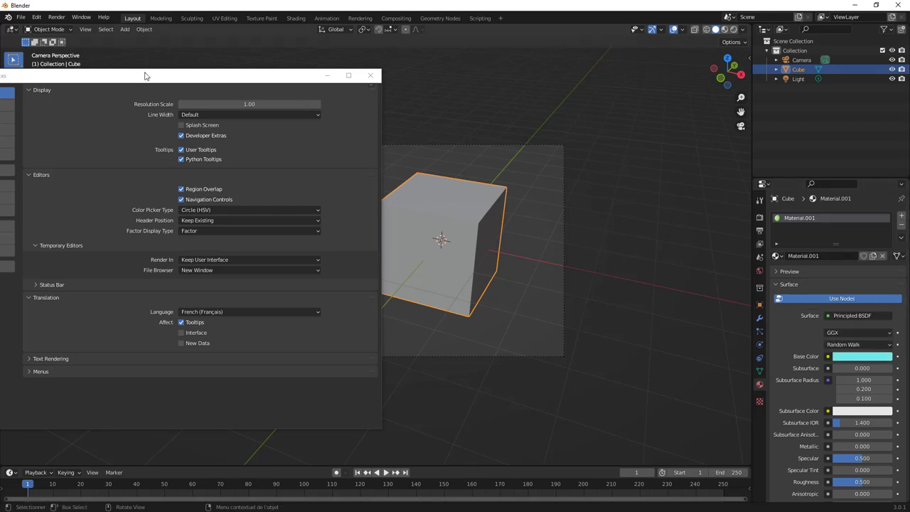
left_click(57, 17)
left_click(360, 18)
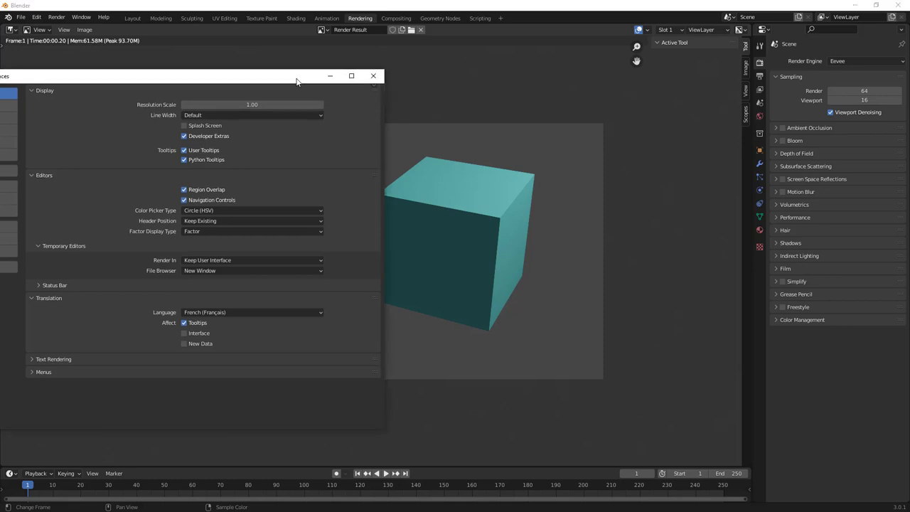
left_click_drag(287, 78, 418, 69)
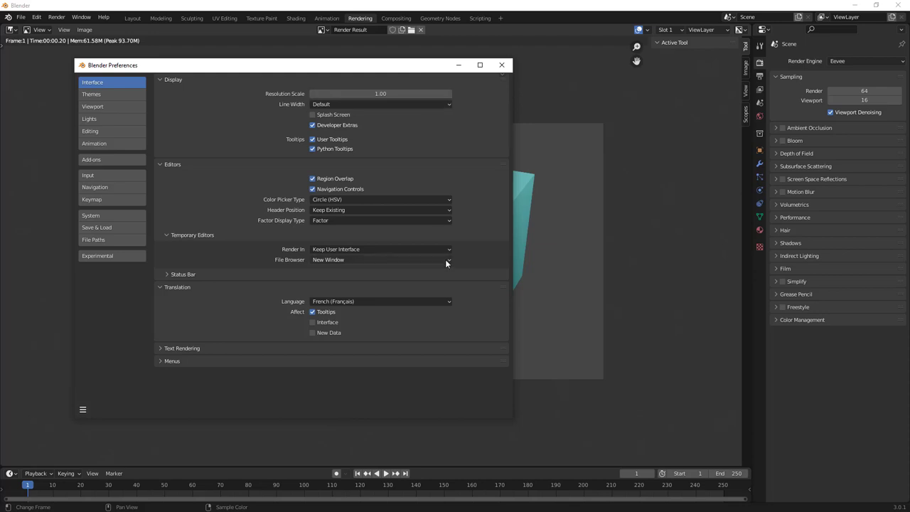
Step: Set Render In to Image Editor and render the cyan cube again
left_click(339, 250)
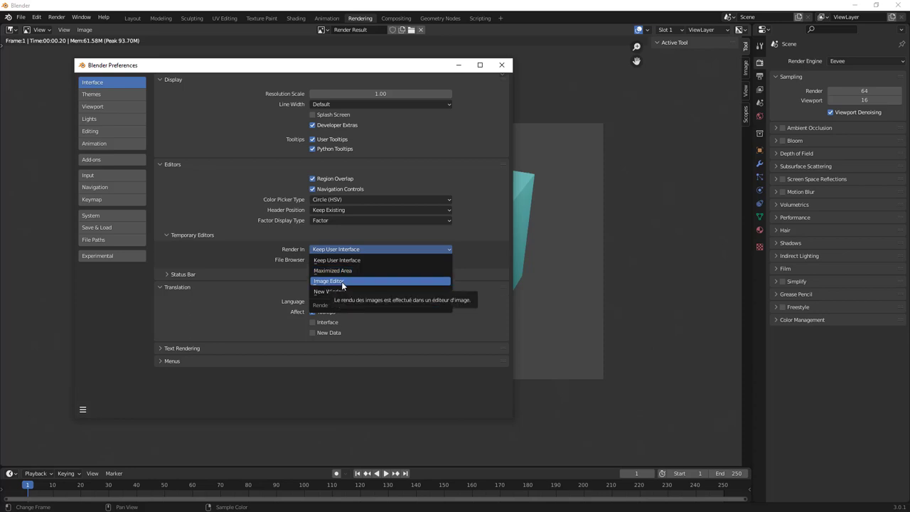
left_click(341, 282)
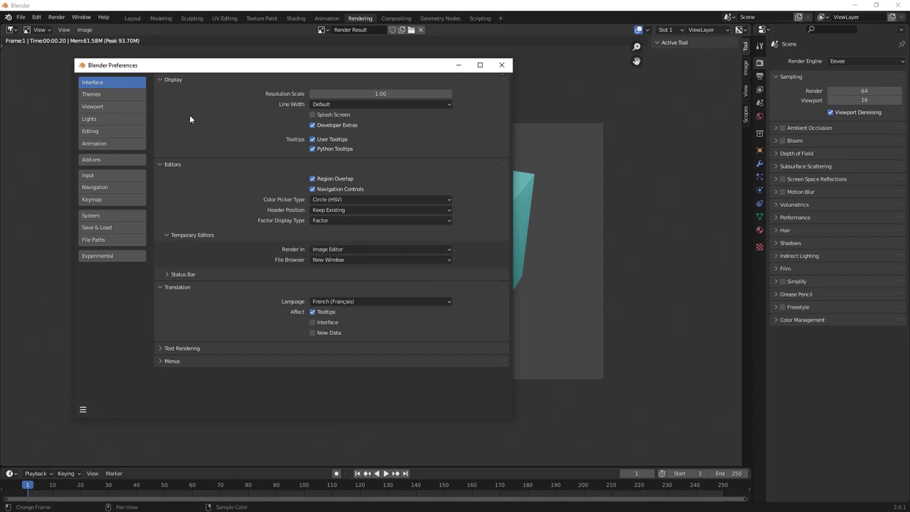
left_click(57, 17)
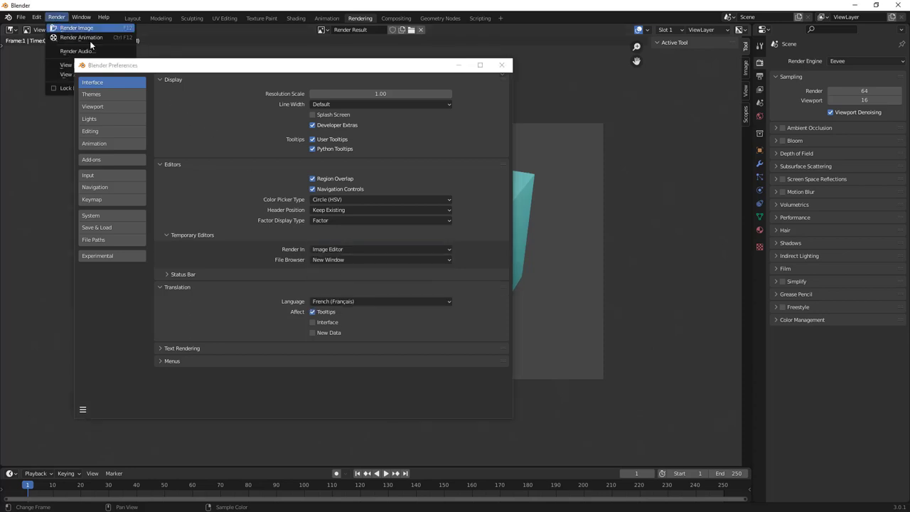
mouse_move(259, 61)
left_mouse_down()
mouse_move(516, 151)
mouse_move(786, 79)
left_mouse_up()
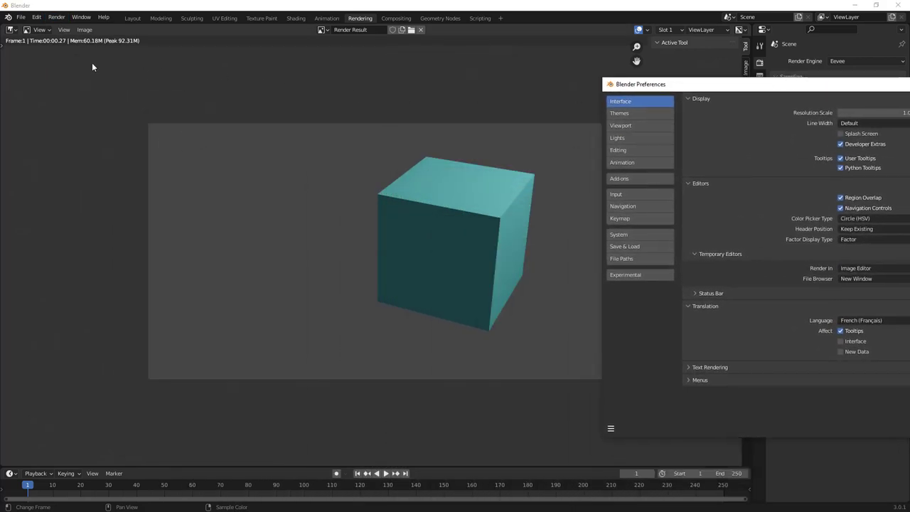
Step: Switch the main area to 3D Viewport and back to Image Editor to show the render result
left_click(12, 30)
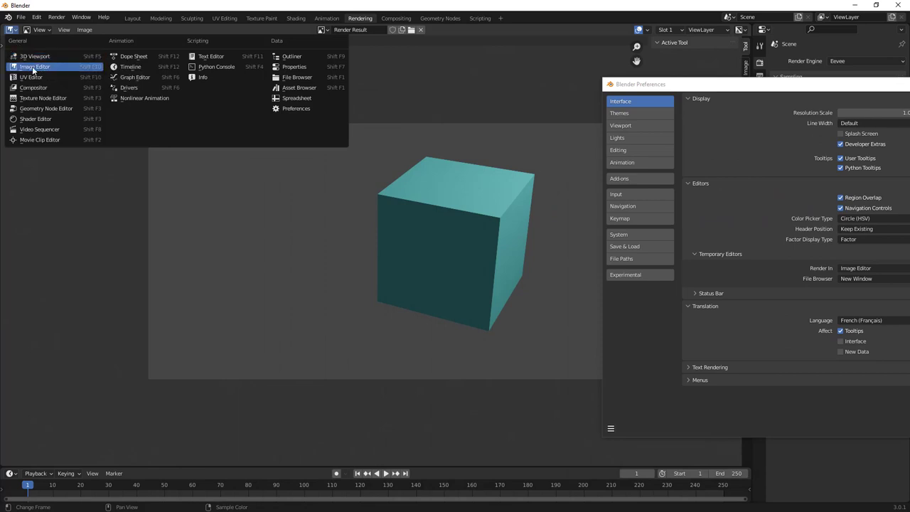
left_click(30, 57)
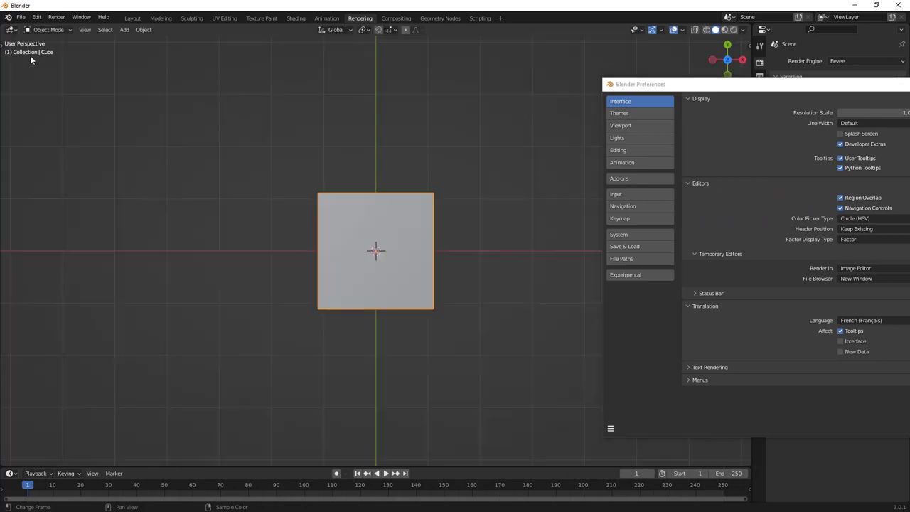
middle_click_drag(256, 234, 399, 153)
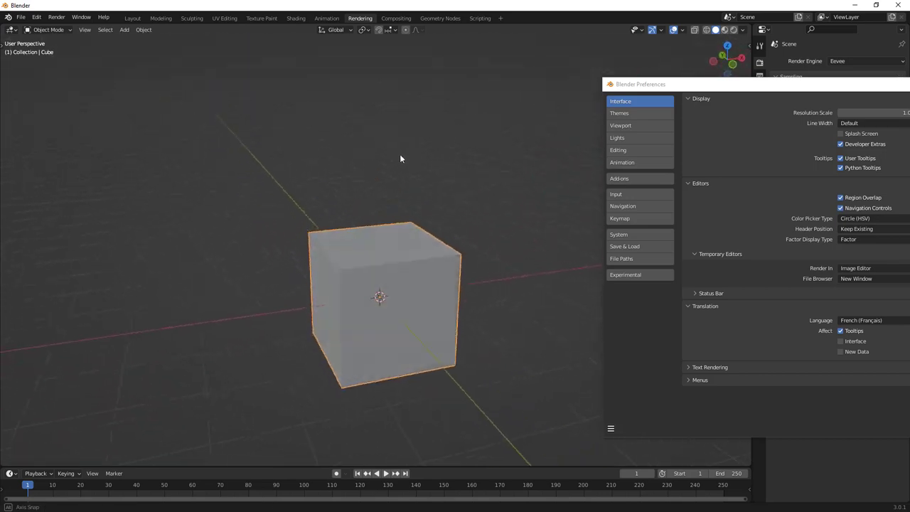
left_click(11, 30)
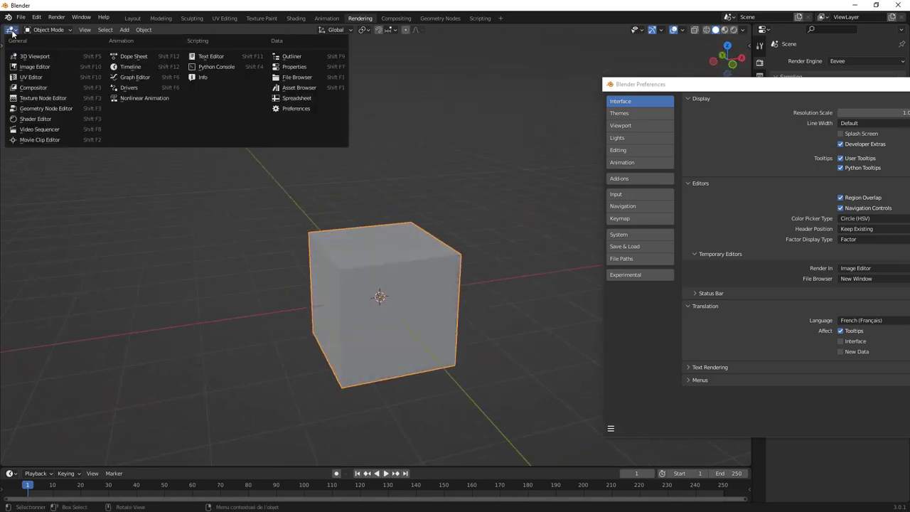
left_click(26, 66)
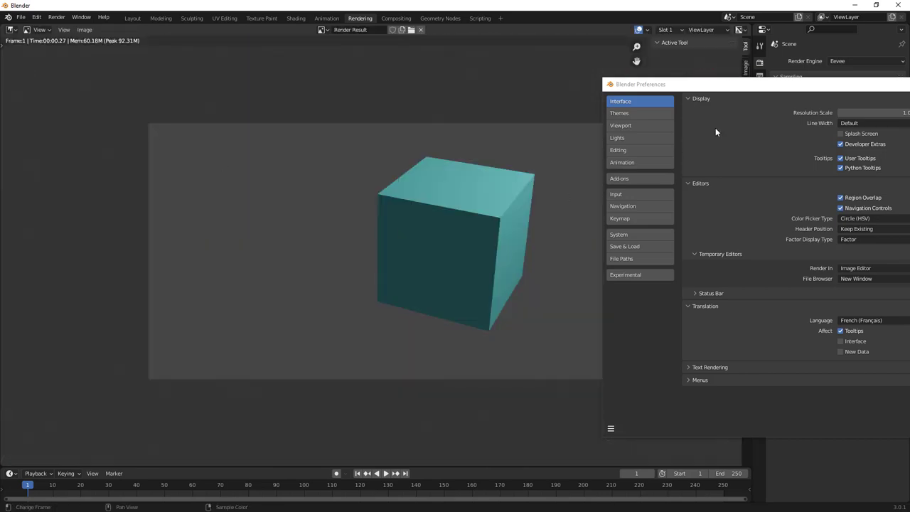
Step: Set Render In back to New Window and render the cyan cube as an image
left_click_drag(727, 87, 245, 83)
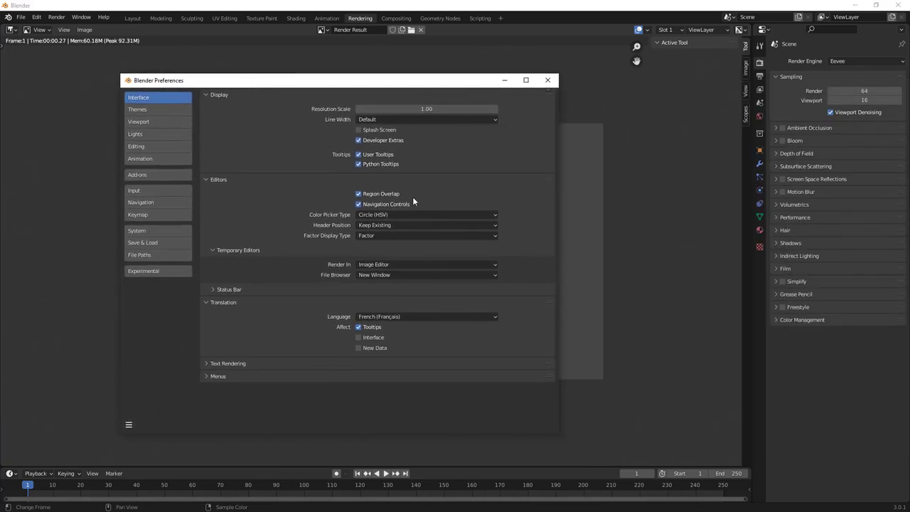
left_click(387, 264)
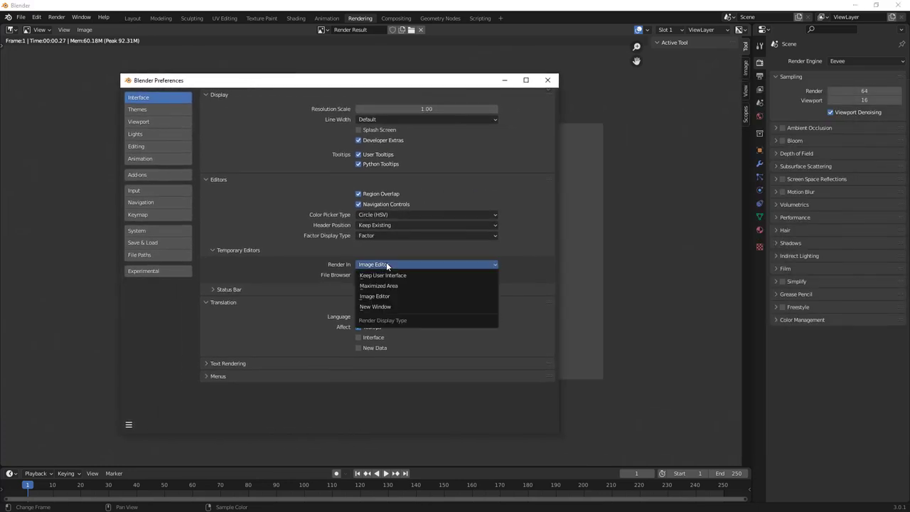
left_click(383, 305)
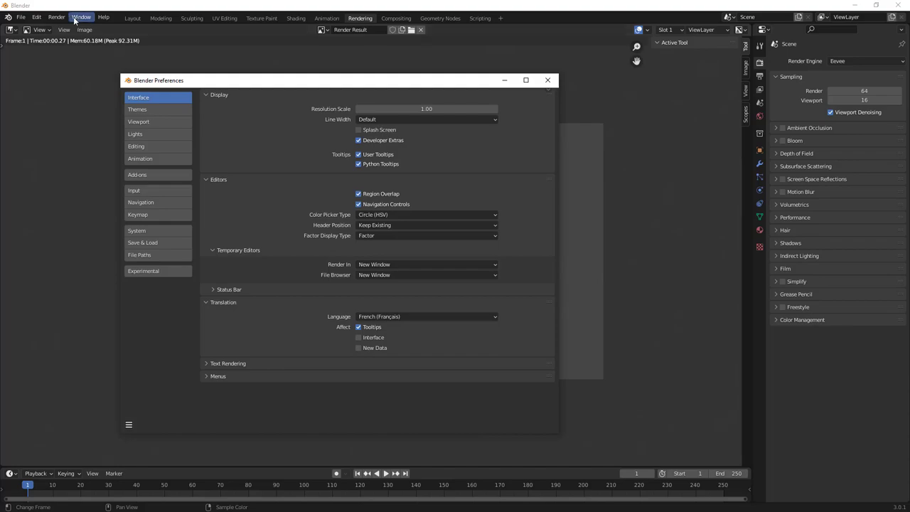
left_click(57, 16)
left_click(71, 30)
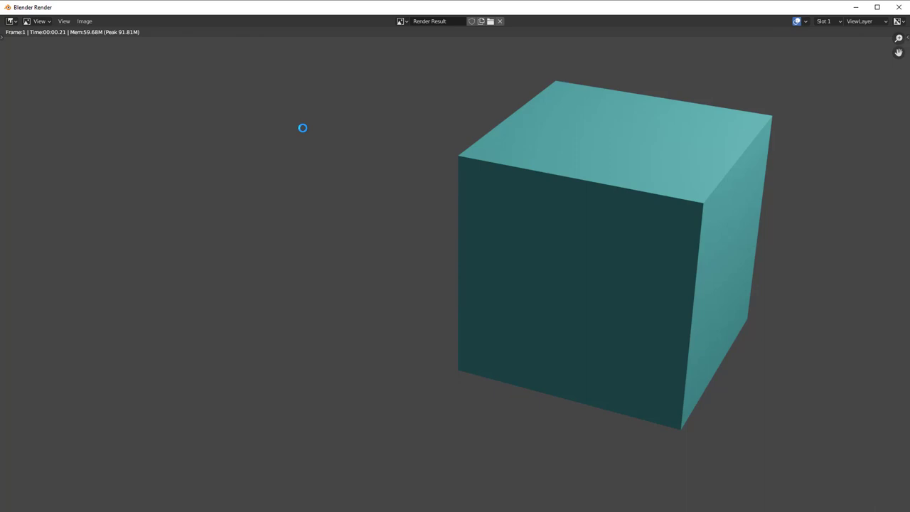
Step: Close the render window and set the File Browser temporary editor to Maximized Area
left_click(899, 7)
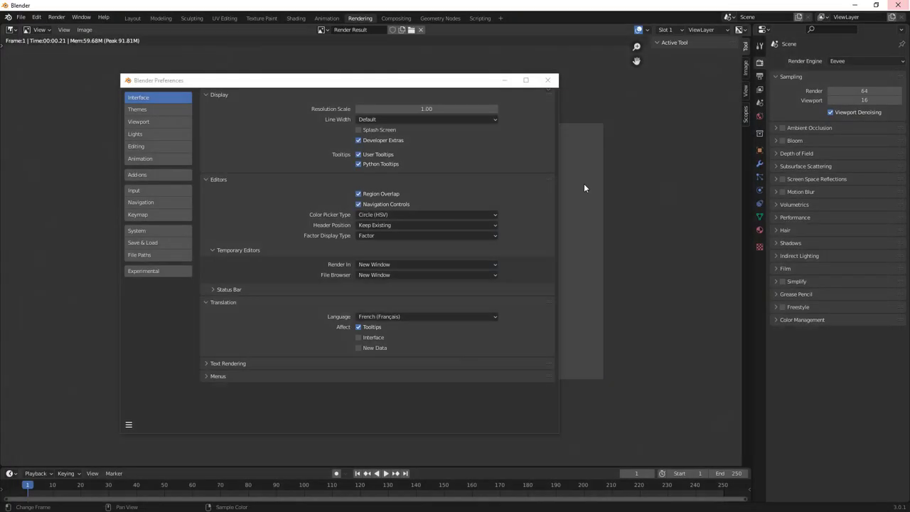
left_click(382, 265)
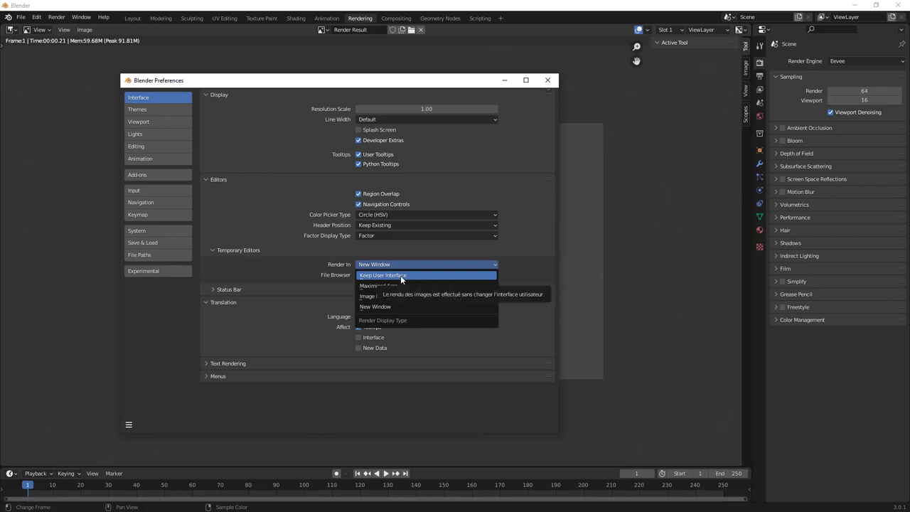
left_click(371, 276)
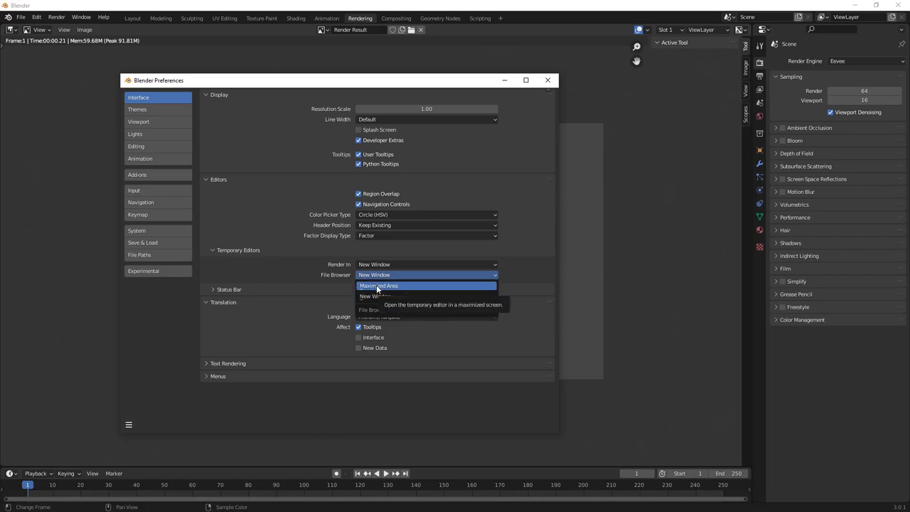
left_click(376, 285)
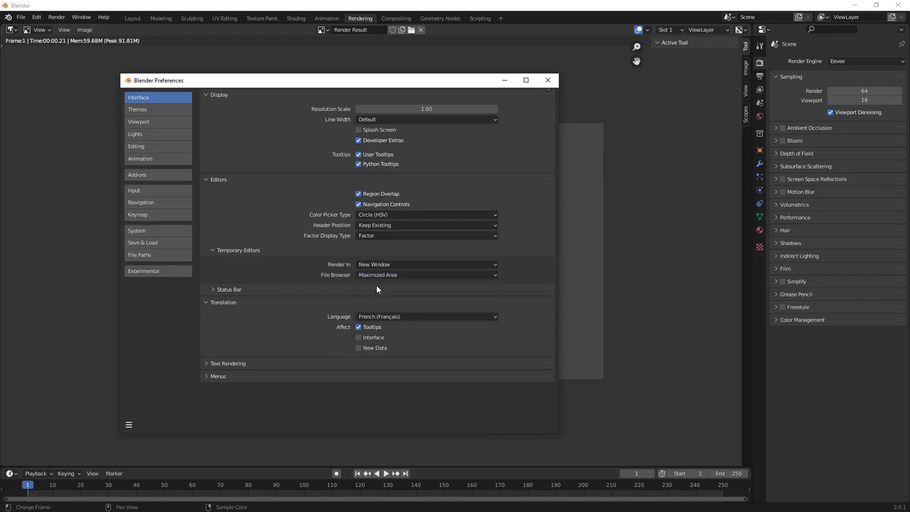
Step: Check the File menu, then maximize and close the Preferences window
left_click(21, 16)
mouse_move(43, 145)
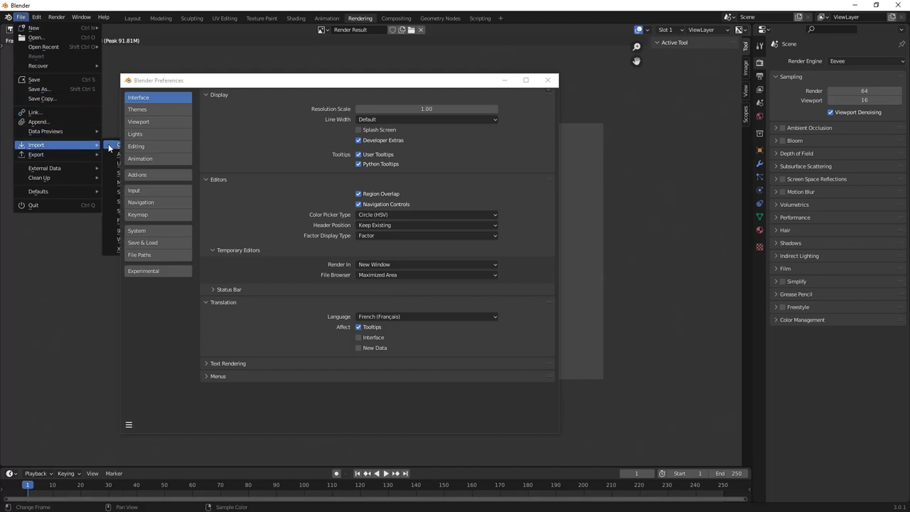
double_click(193, 80)
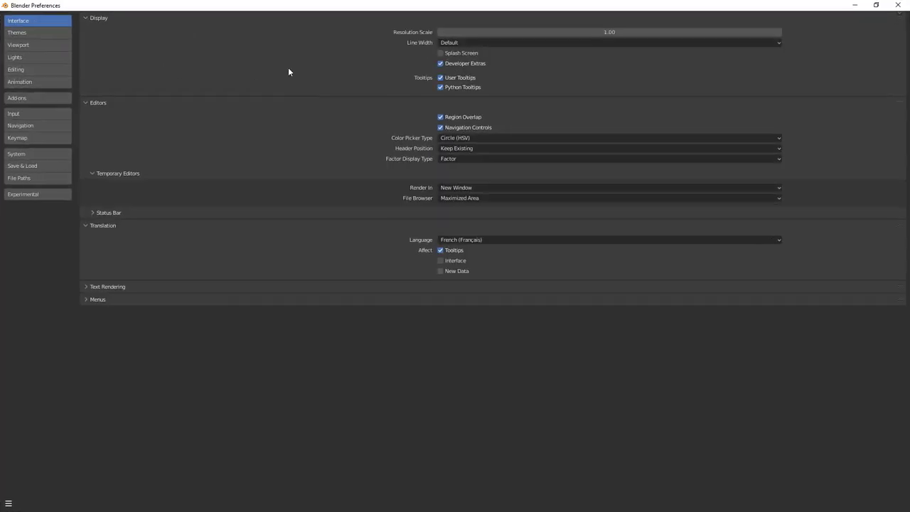
left_click(897, 5)
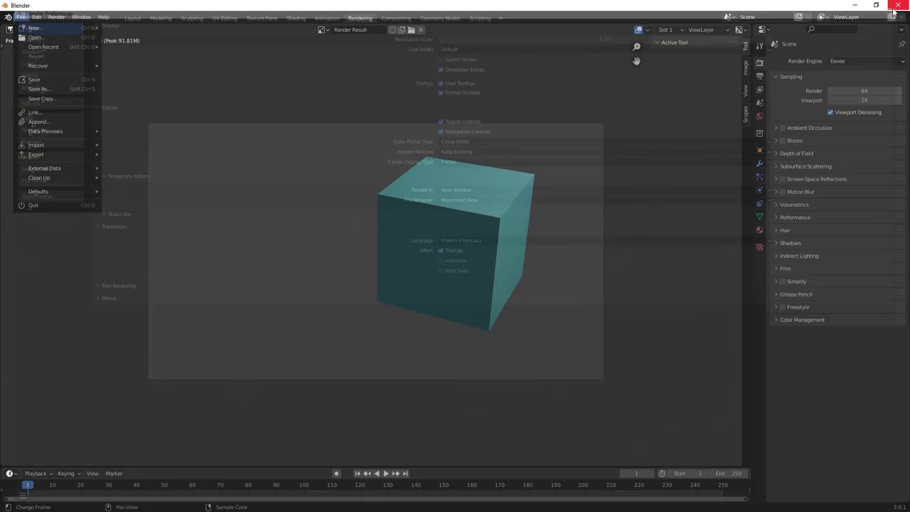
Step: Switch the main area back to a 3D Viewport and orbit to face the cube
left_click(11, 29)
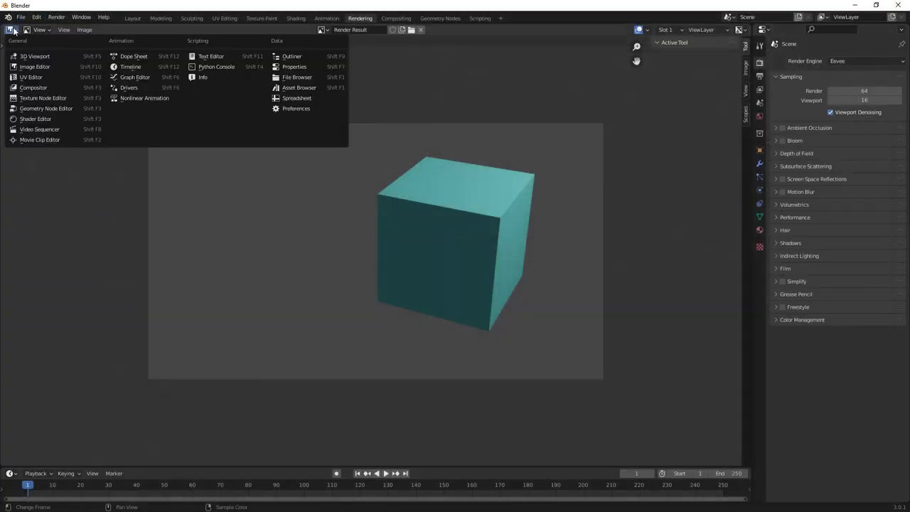
left_click(28, 58)
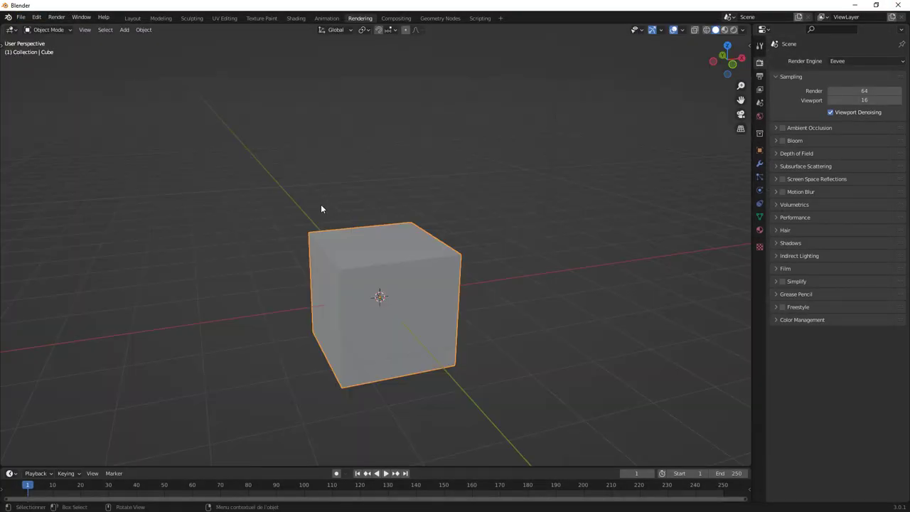
middle_click_drag(320, 206, 351, 185)
Step: Reopen Edit > Preferences, reposition it, and expand Interface > Editors > Temporary Editors
left_click(36, 17)
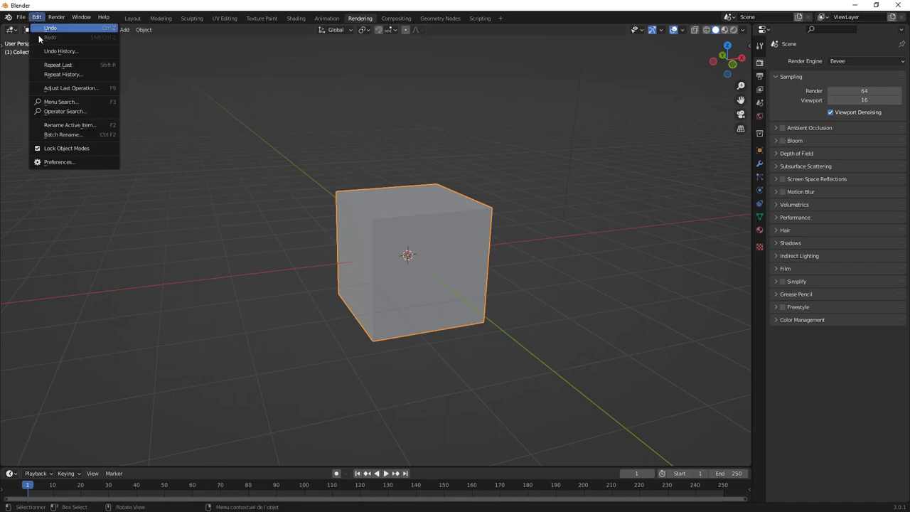
left_click(58, 162)
left_click_drag(179, 36, 223, 49)
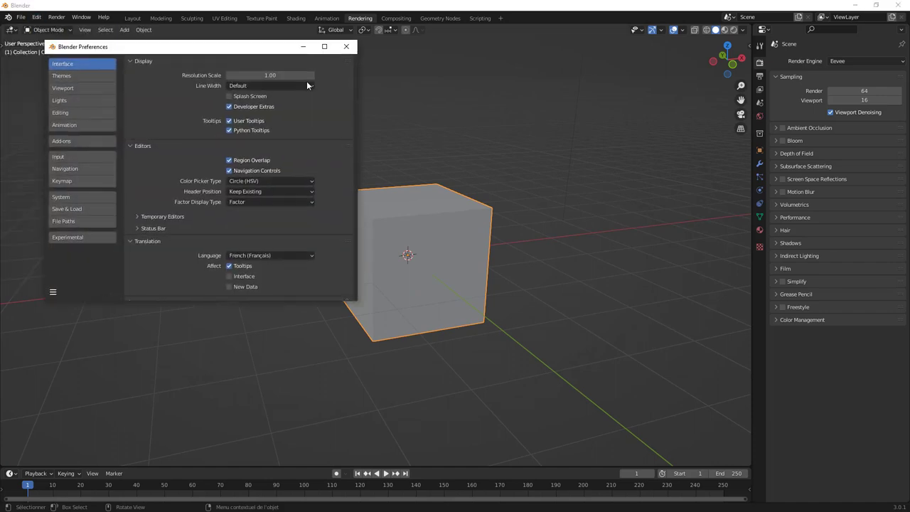
left_click_drag(298, 47, 683, 148)
scroll(646, 317, "down", 1)
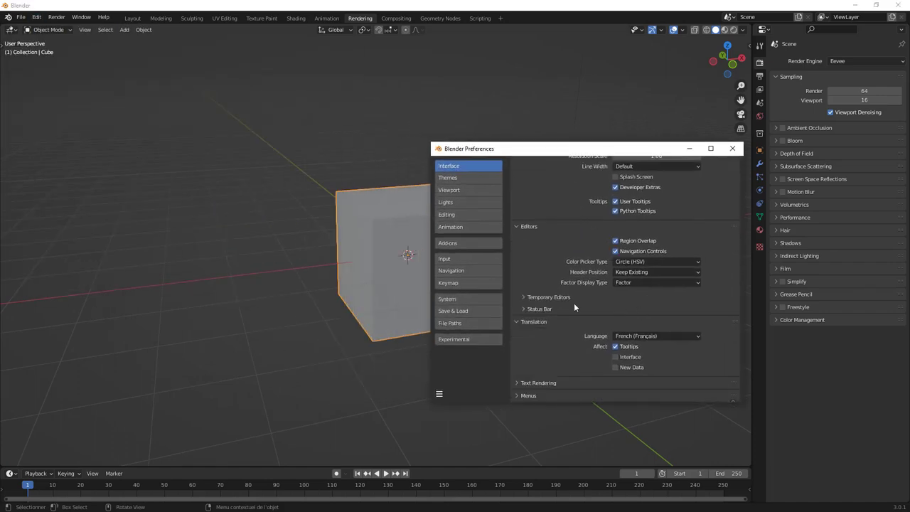
left_click(523, 296)
scroll(661, 294, "down", 1)
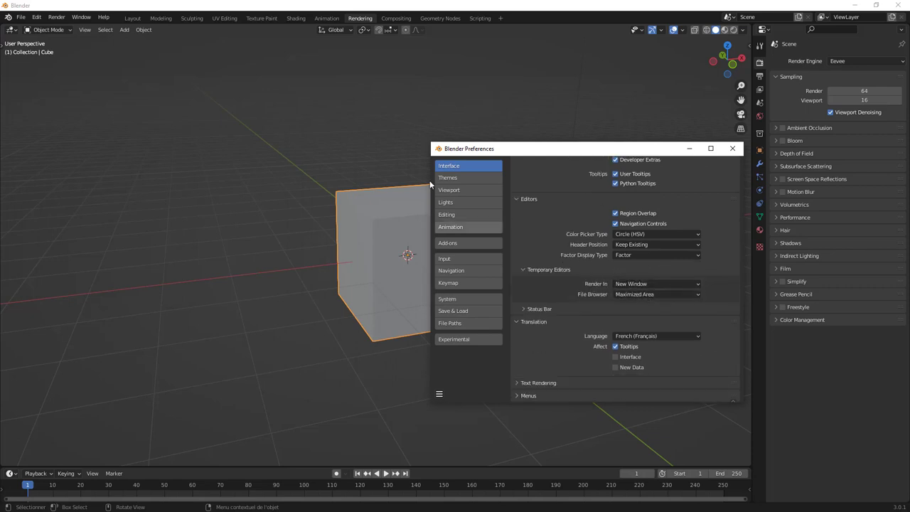
left_click(21, 16)
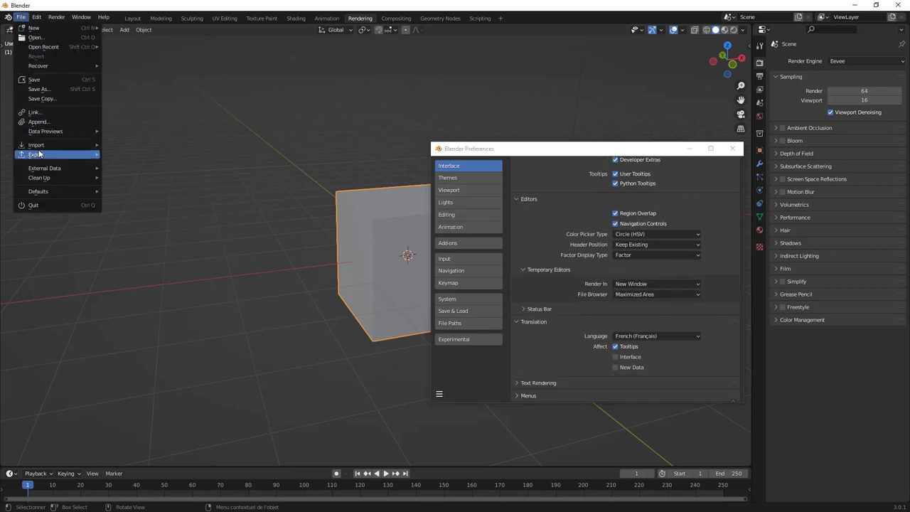
Step: With the STL import browser open, set the File Browser preference to New Window
mouse_move(36, 145)
left_click(131, 207)
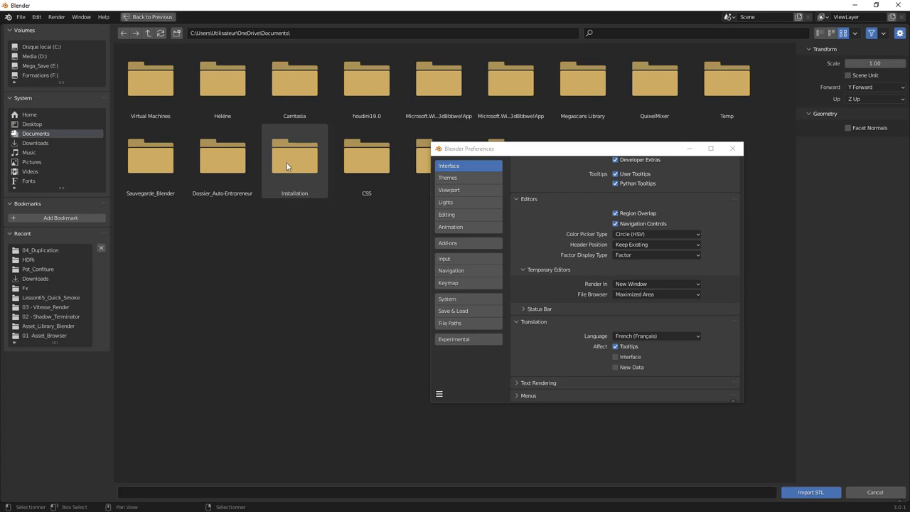
left_click(629, 293)
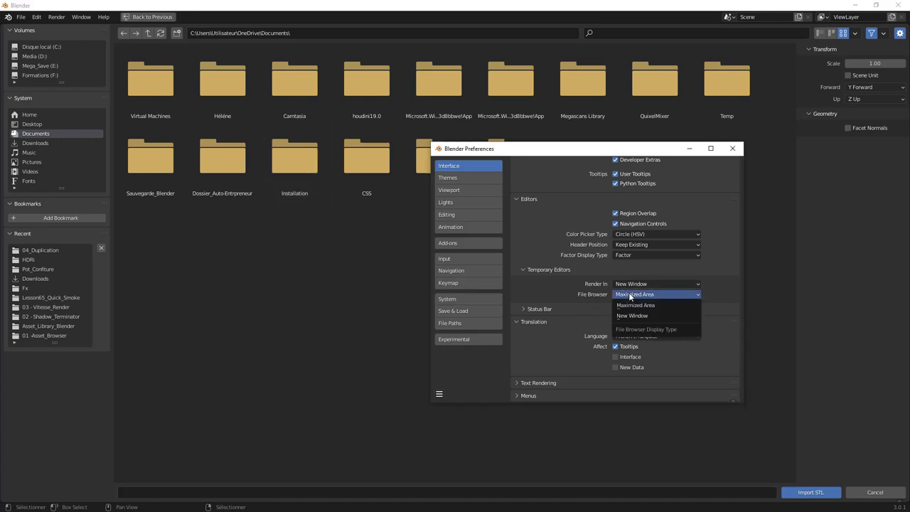
left_click(629, 315)
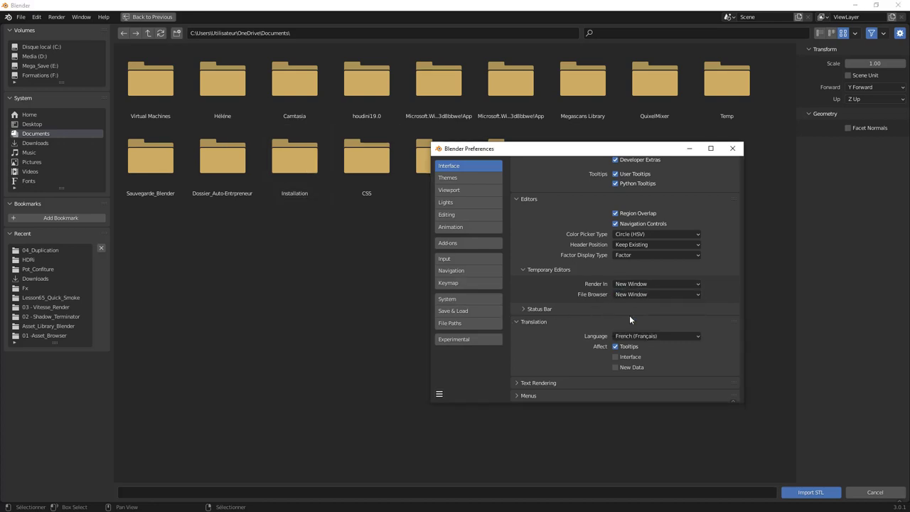
left_click(135, 16)
Step: Reopen File > Import > STL in its own window, then close that window
left_click(21, 17)
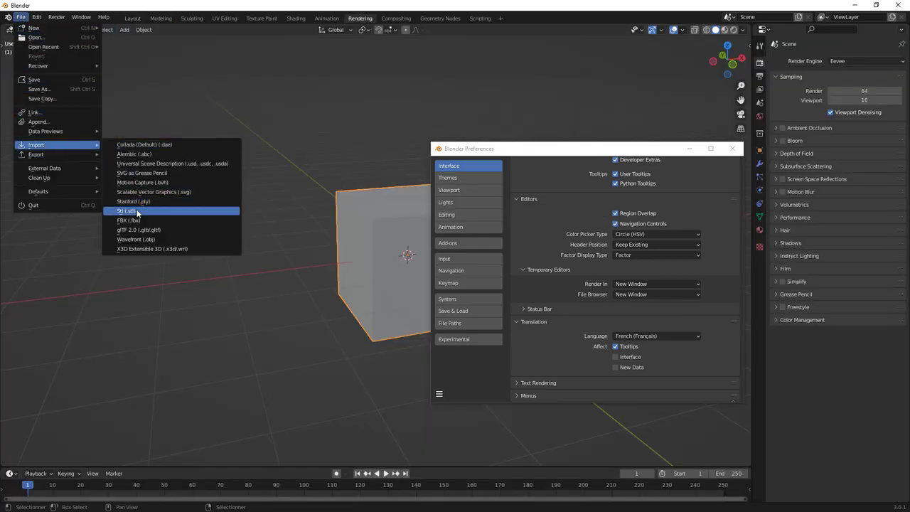
left_click(135, 211)
left_click_drag(425, 90, 244, 80)
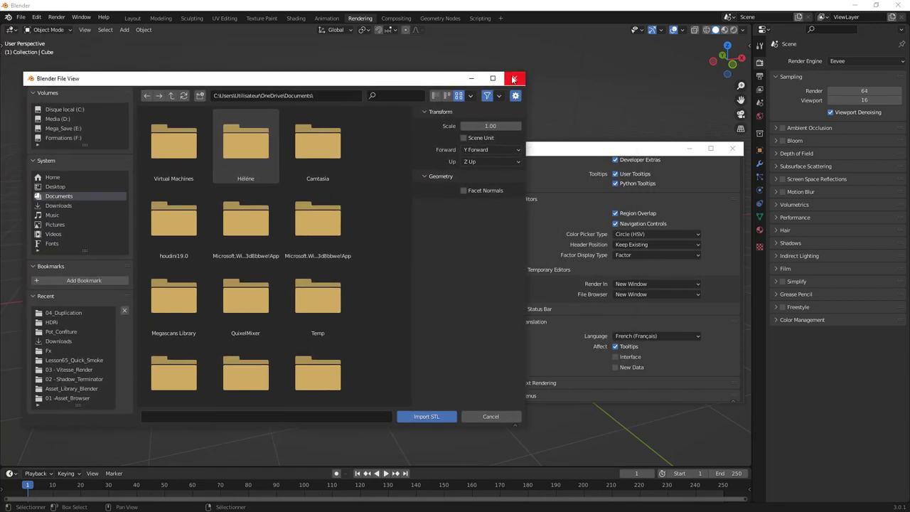
left_click(514, 78)
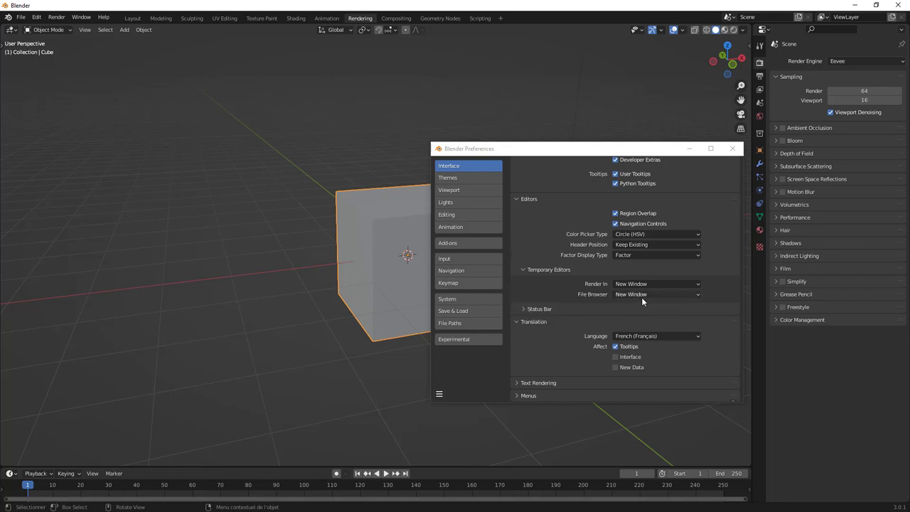
Step: Expand the Status Bar preferences and tick Scene Statistics
left_click(525, 308)
left_click_drag(630, 149, 269, 66)
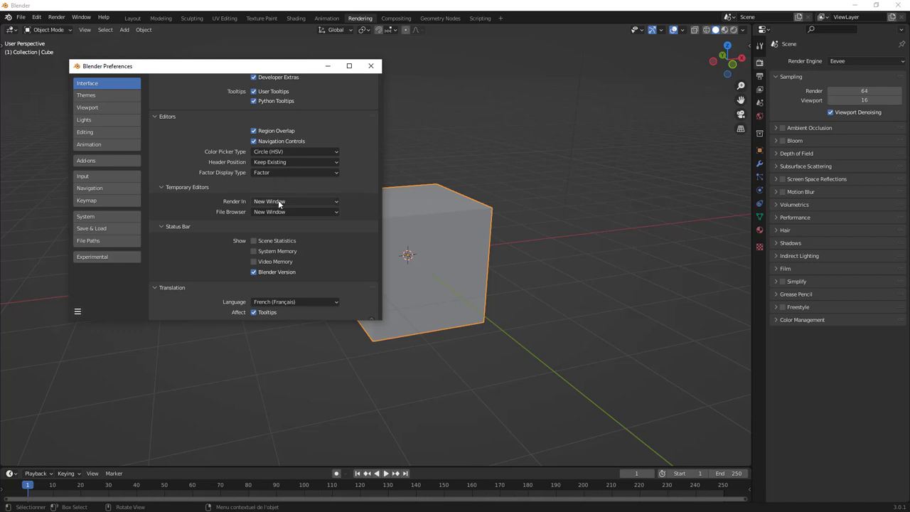
left_click(253, 240)
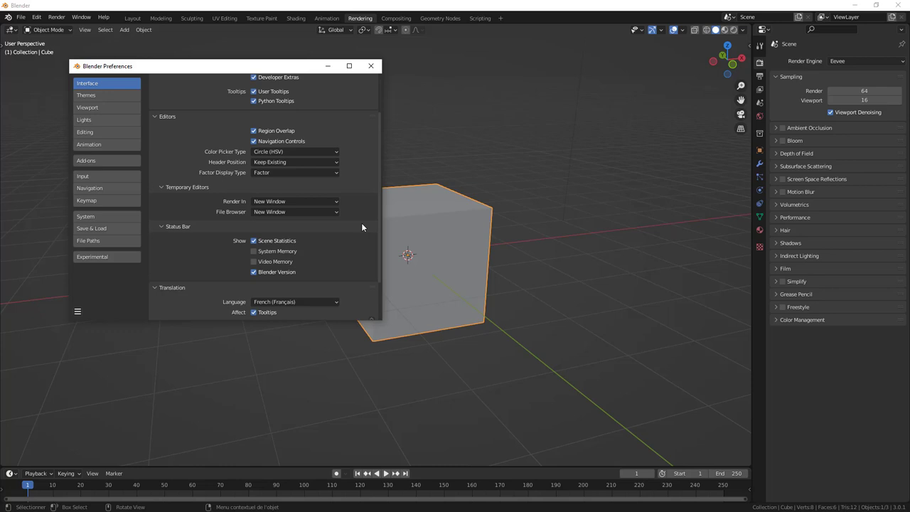
Step: Reselect the cube and enable the Statistics overlay in the Viewport Overlays popover
left_click(682, 30)
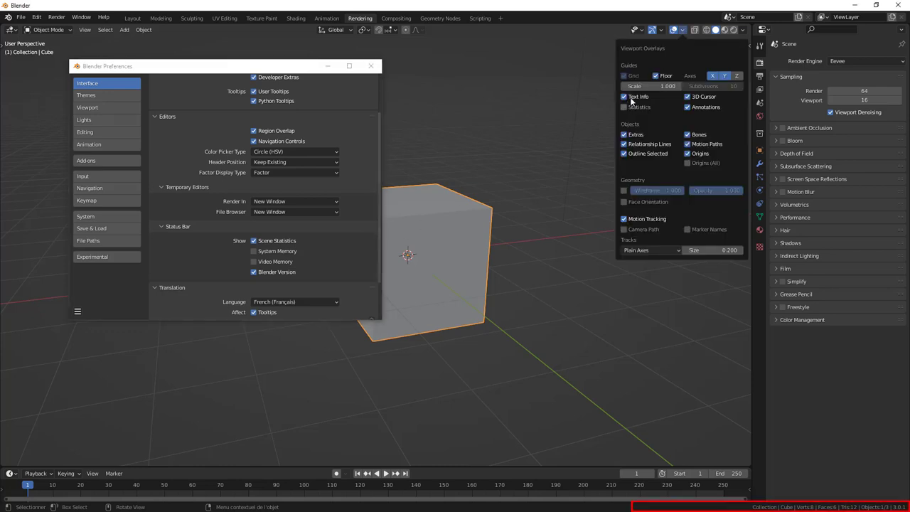
left_click(511, 136)
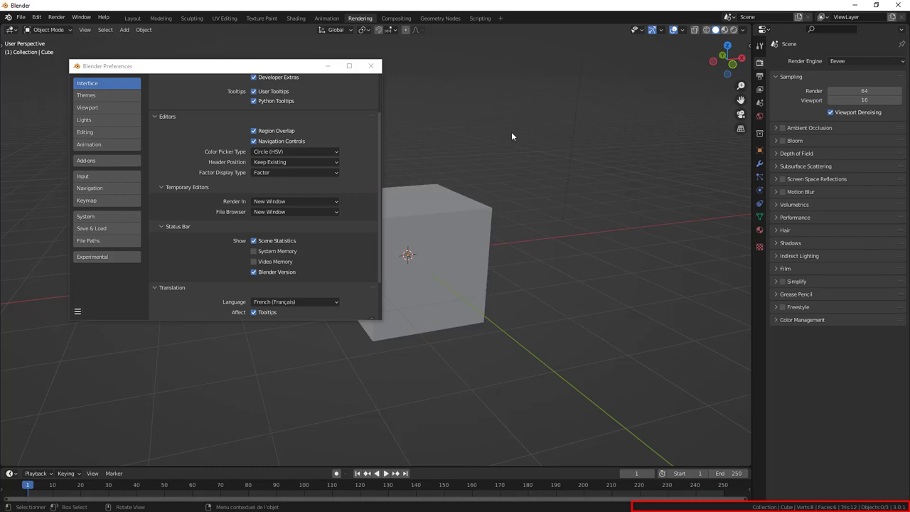
left_click(460, 214)
left_click(683, 30)
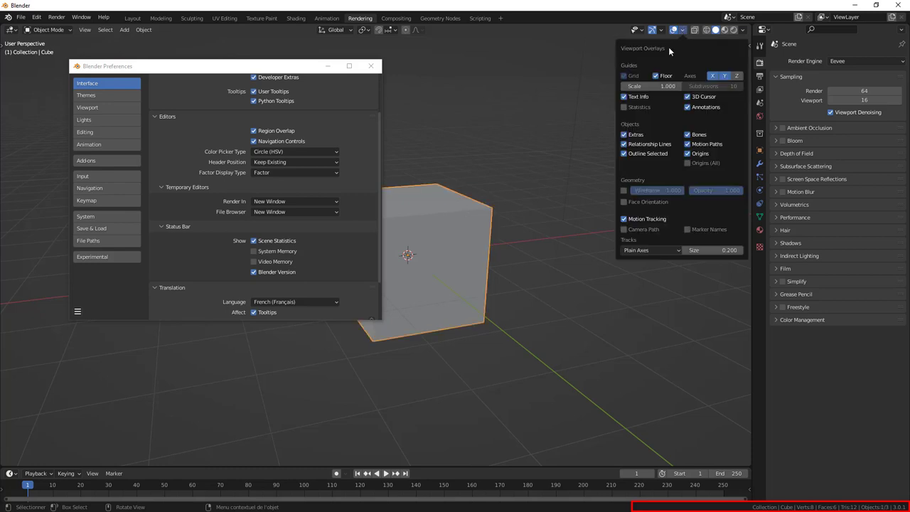
left_click(625, 110)
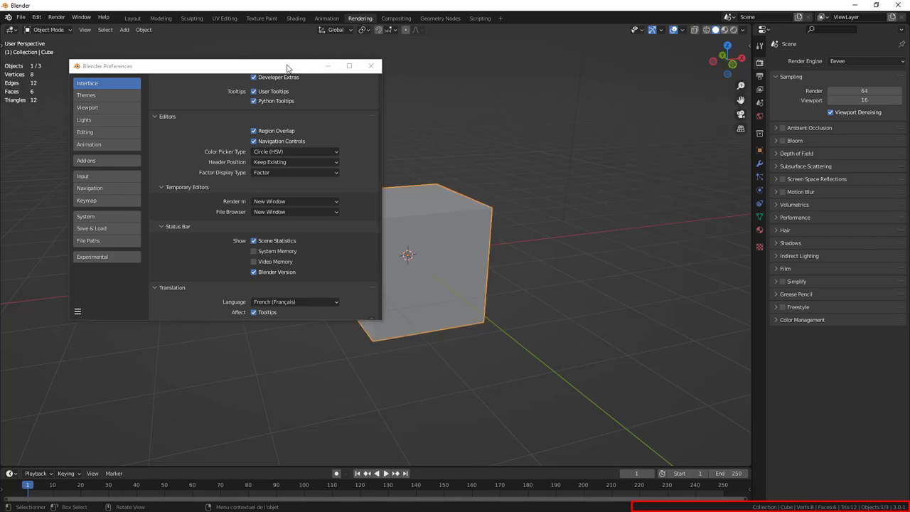
left_click_drag(324, 66, 380, 81)
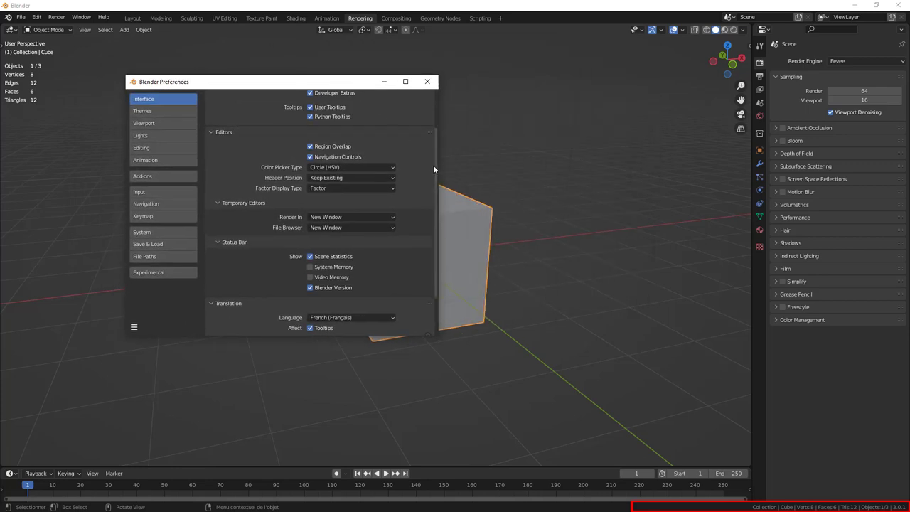
Step: Tick System Memory in the Status Bar settings, then switch Preferences to the System section
left_click(311, 268)
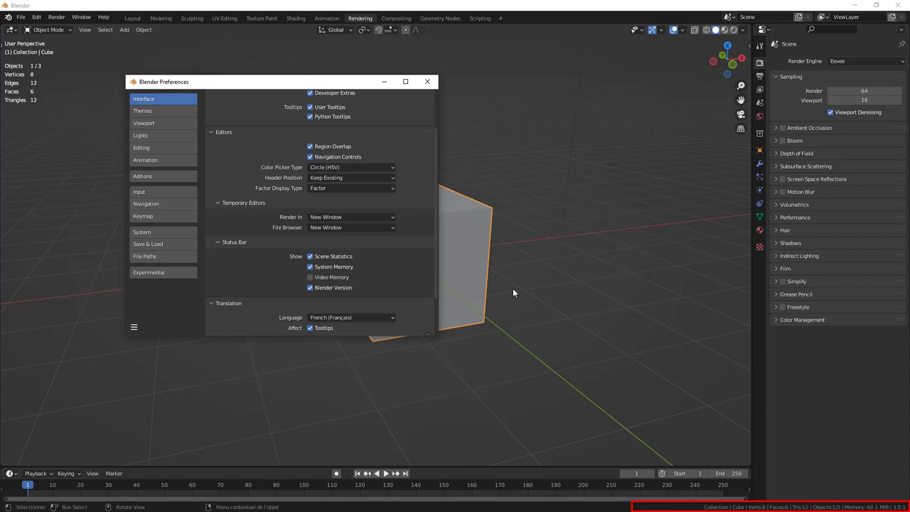
left_click(146, 234)
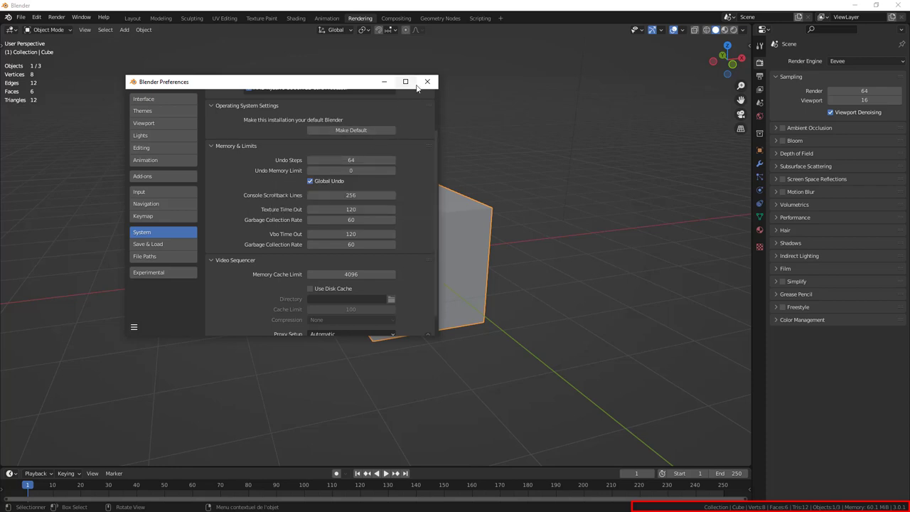
Step: Close and reopen Preferences at Interface with Status Bar expanded
left_click(427, 83)
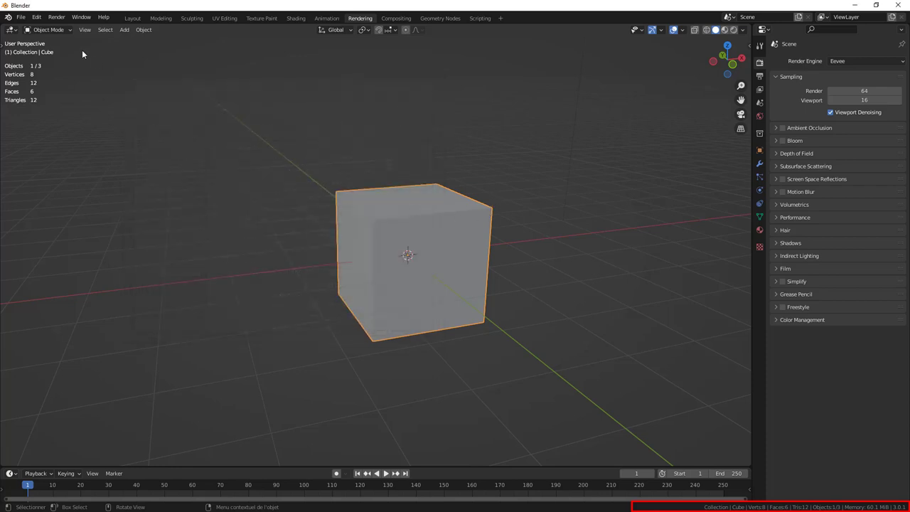
left_click(39, 18)
left_click(43, 164)
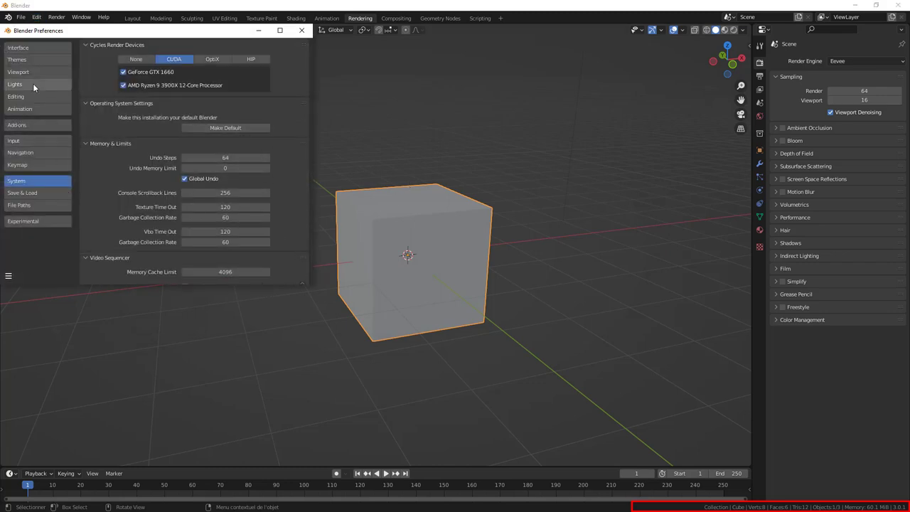
left_click(27, 47)
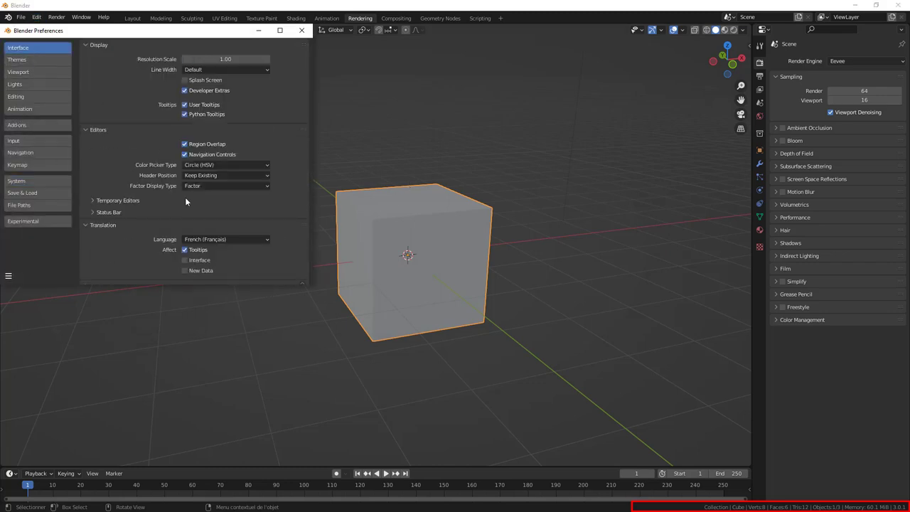
left_click(103, 212)
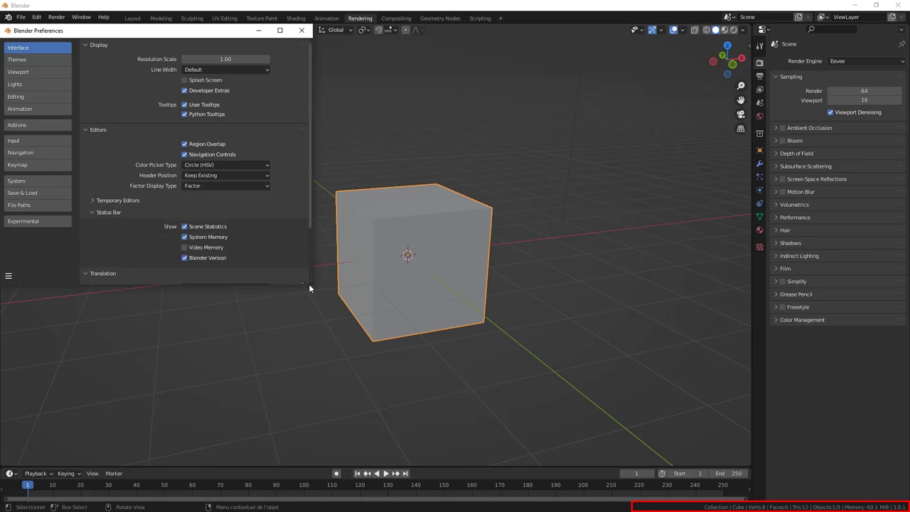
Step: Enlarge the window, add Video Memory, then untick System Memory, Video Memory and Blender Version
left_click_drag(309, 284, 409, 359)
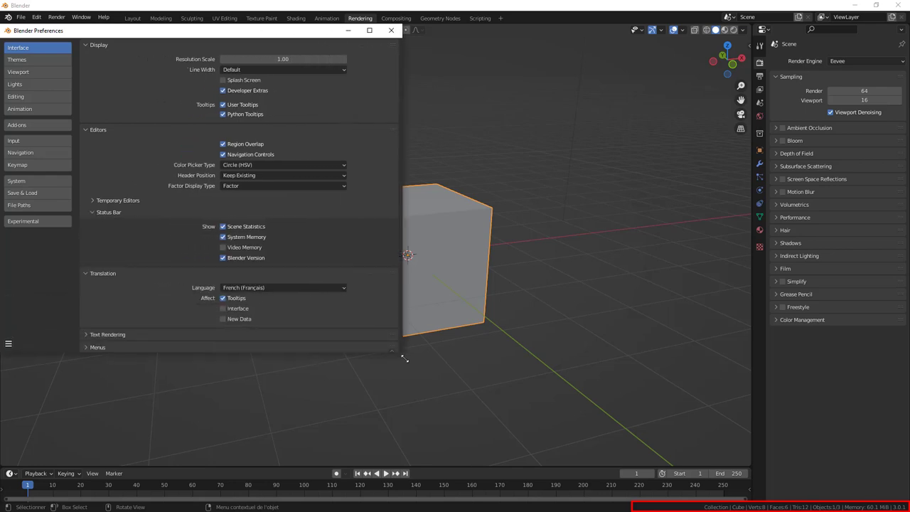
left_click(226, 247)
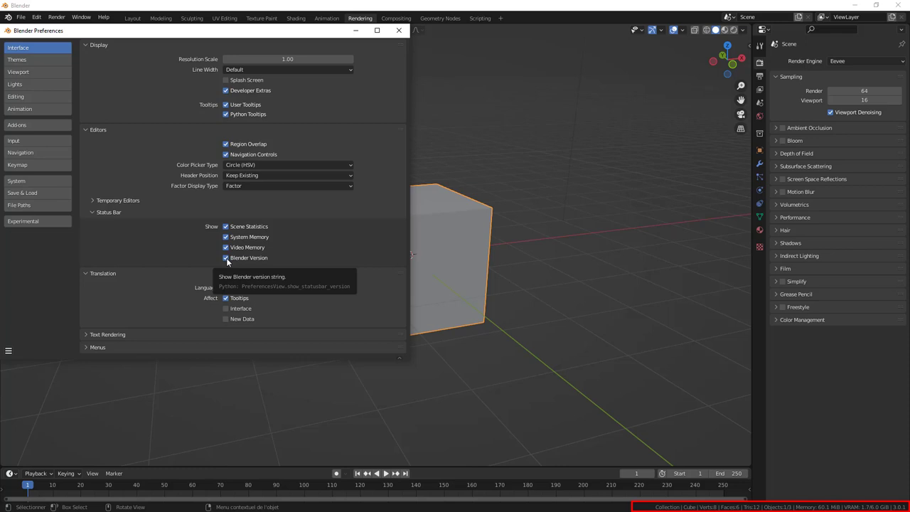
left_click_drag(226, 259, 226, 228)
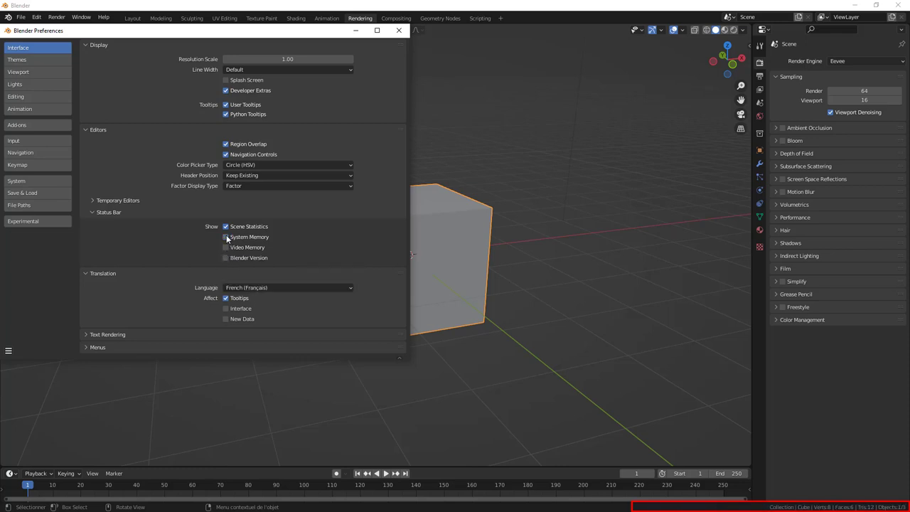